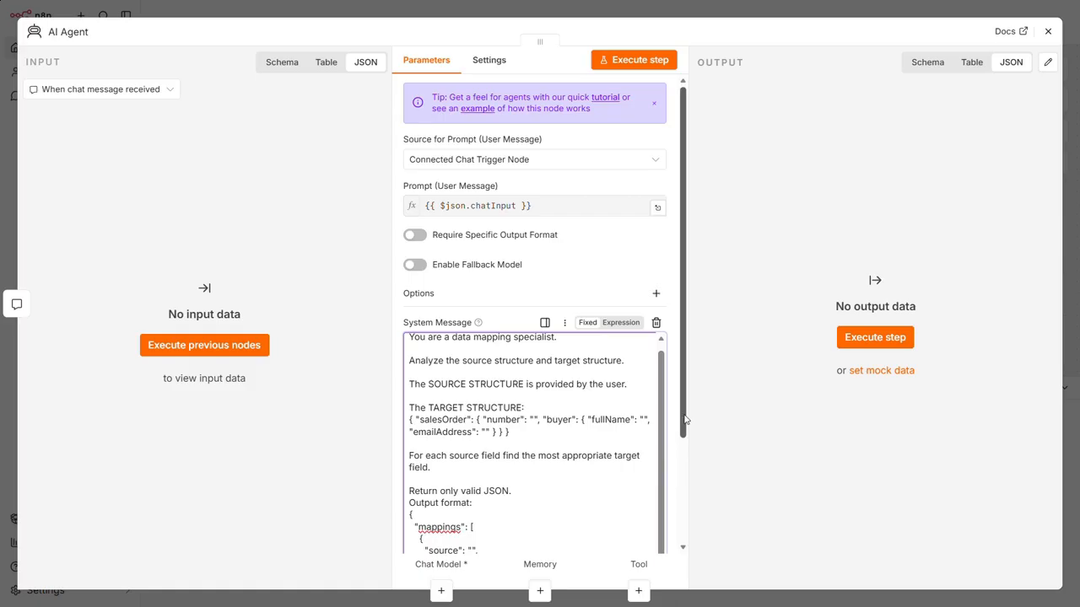
# Review the AI Agent's full system message, then attach an Ollama Chat Model to the agent.
pyautogui.moveTo(663, 463); pyautogui.dragTo(668, 493)
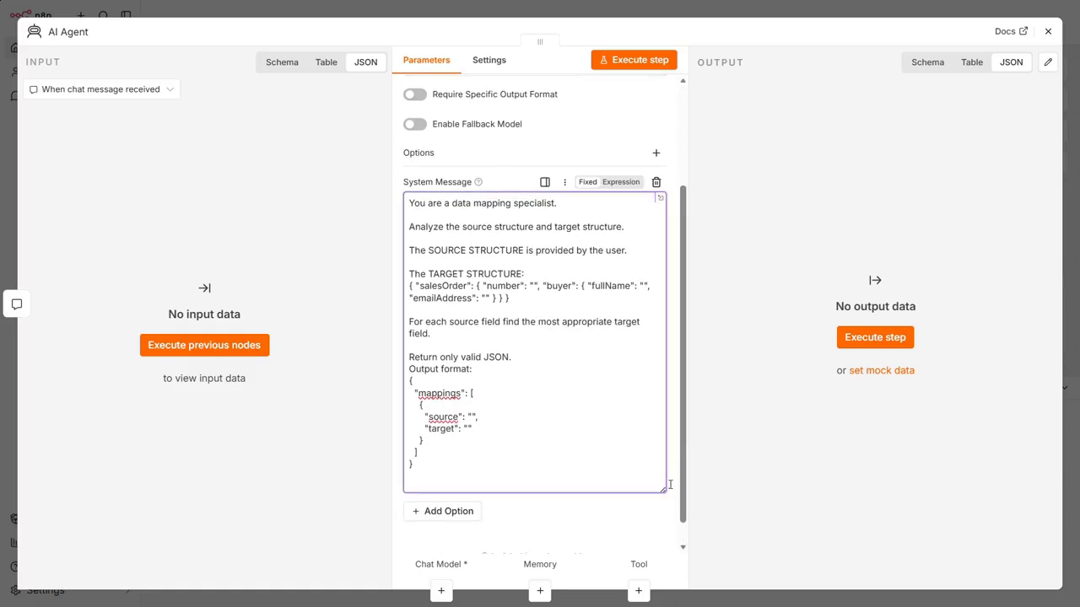
pyautogui.click(1048, 32)
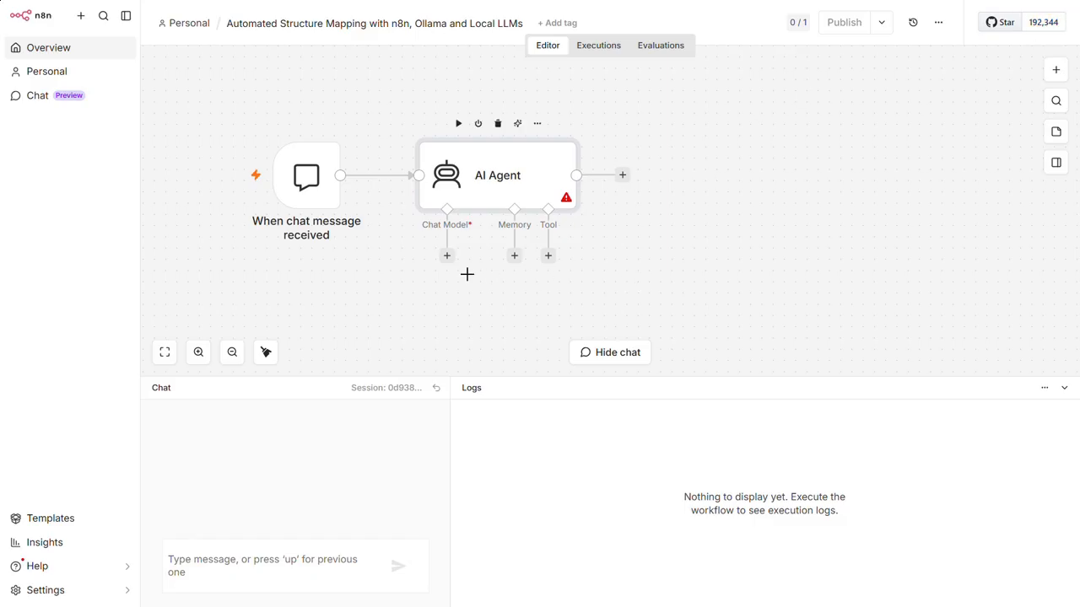
pyautogui.click(447, 256)
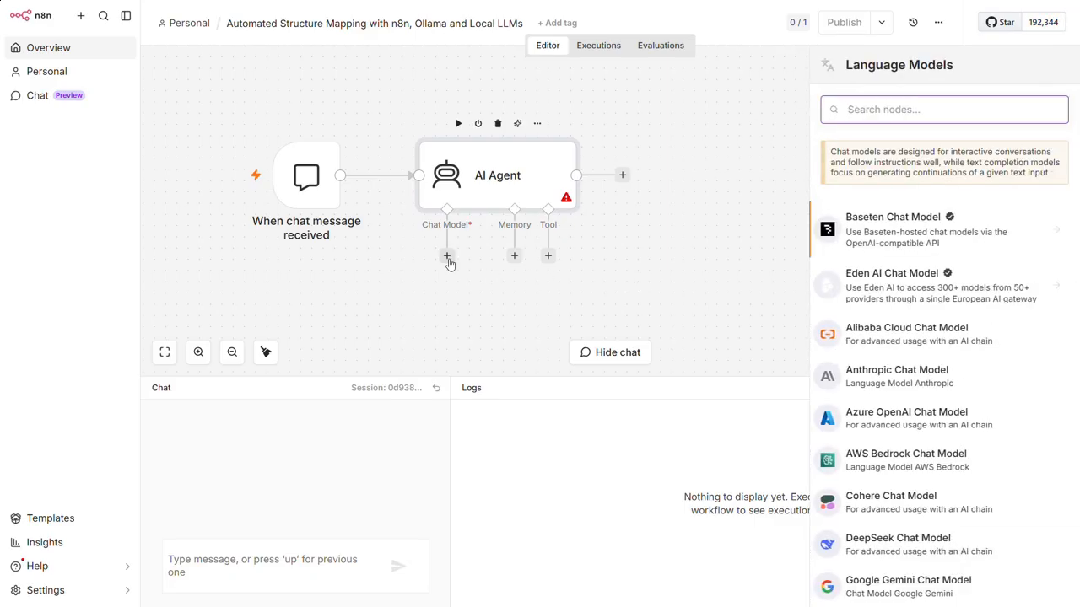
pyautogui.write('ollama')
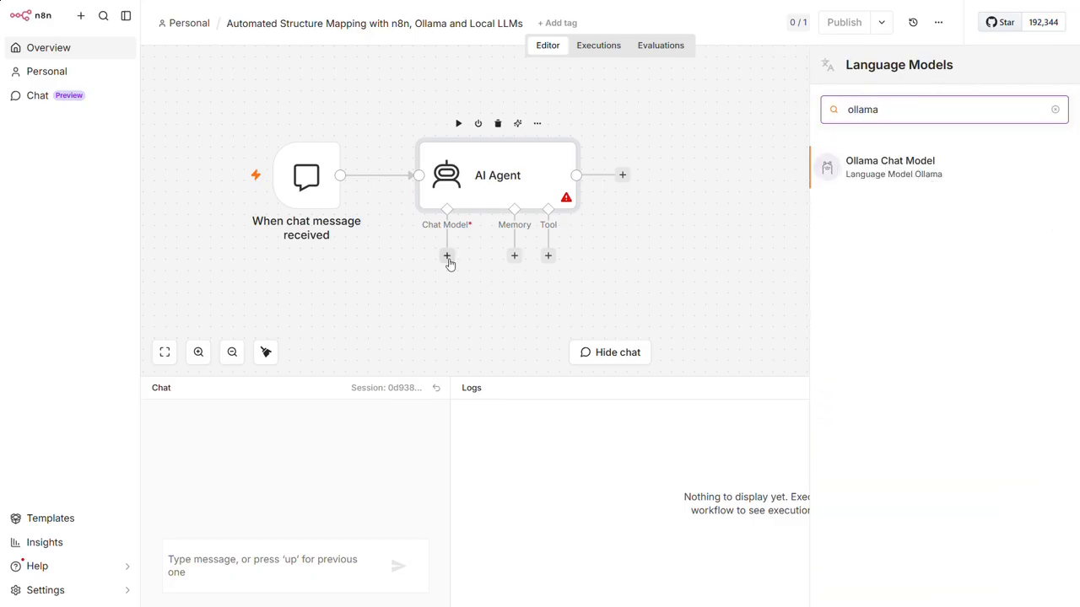
pyautogui.click(873, 170)
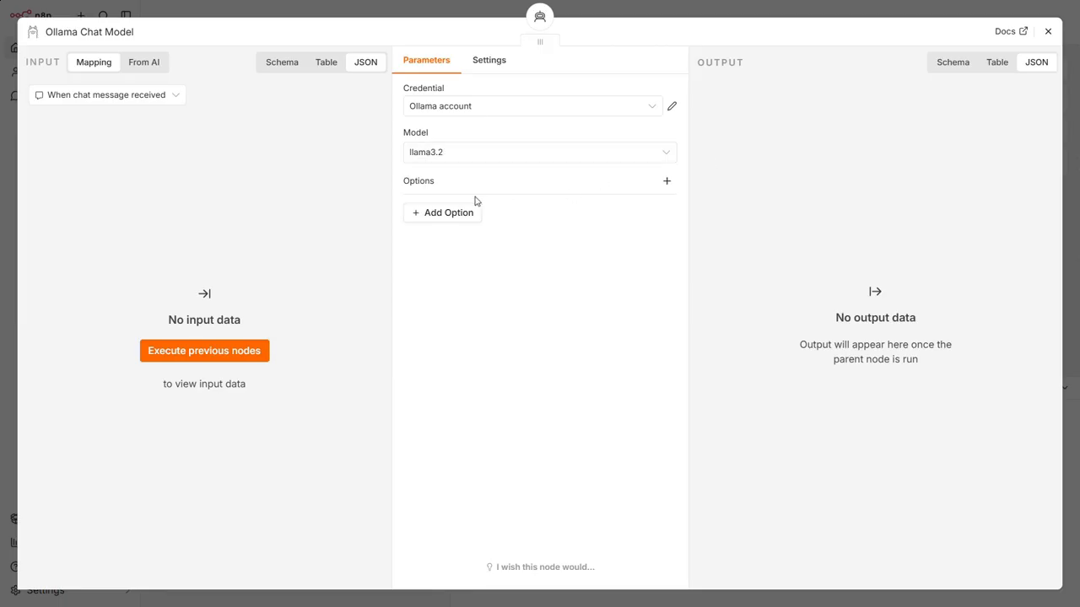
# Configure the Ollama Chat Model to use qwen3:8b and add an Output Format option set to JSON.
pyautogui.click(445, 158)
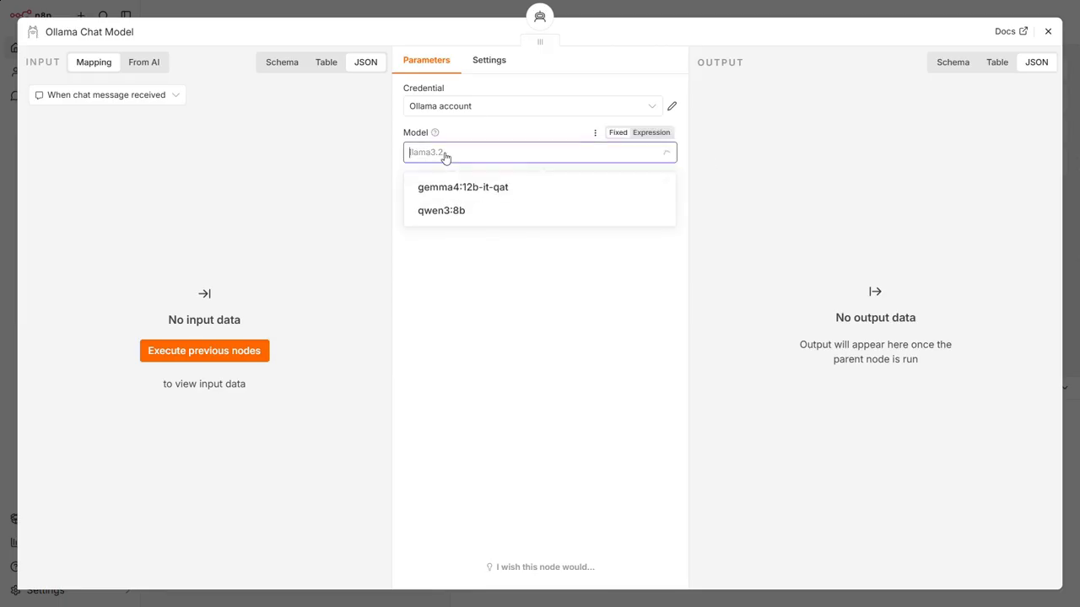
pyautogui.click(444, 211)
pyautogui.click(428, 216)
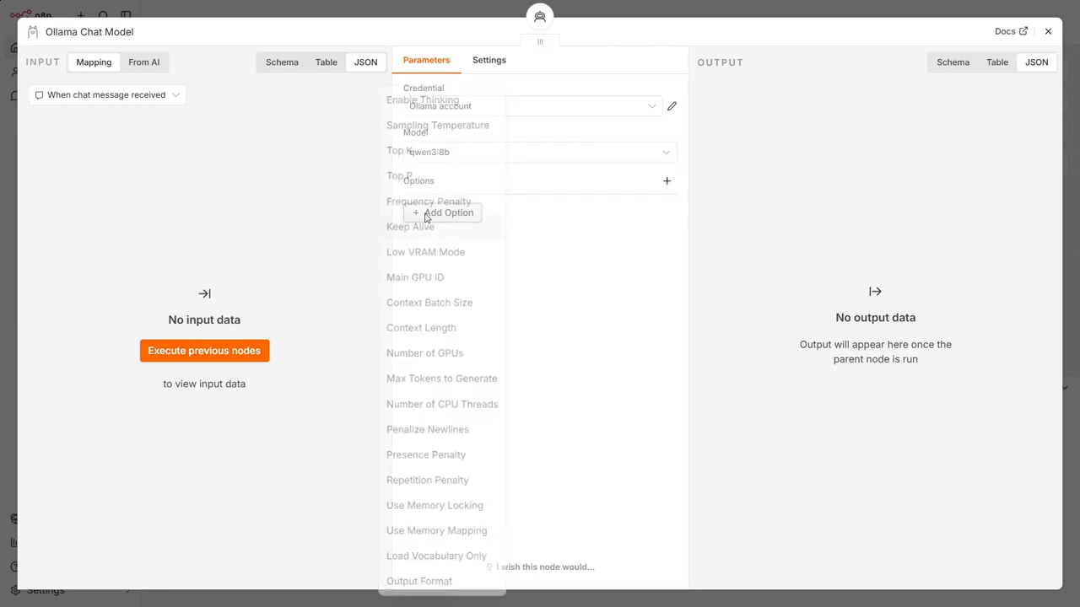
pyautogui.click(411, 592)
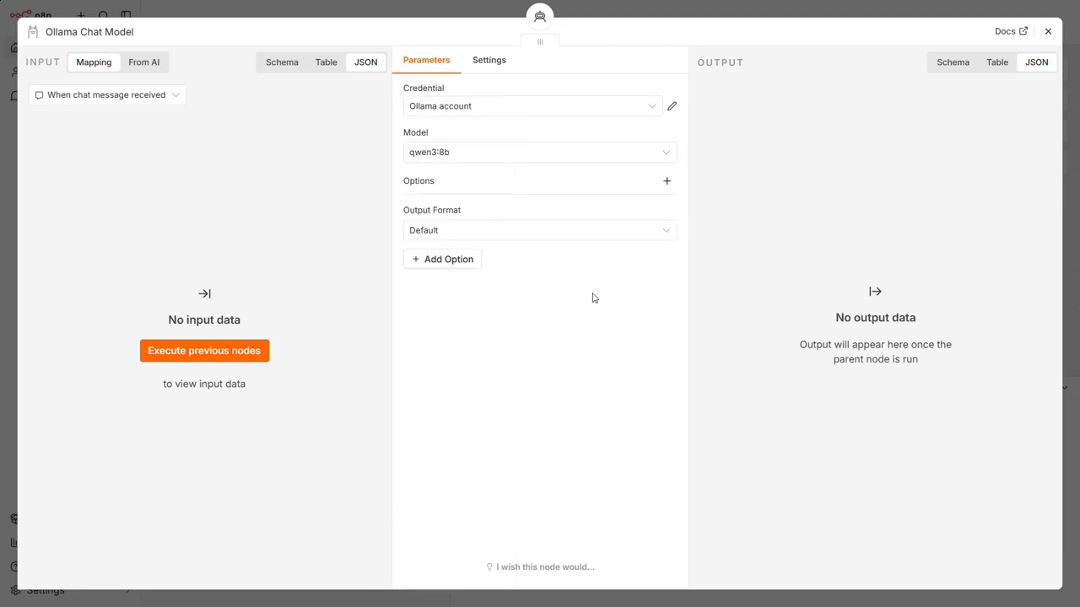
pyautogui.click(605, 234)
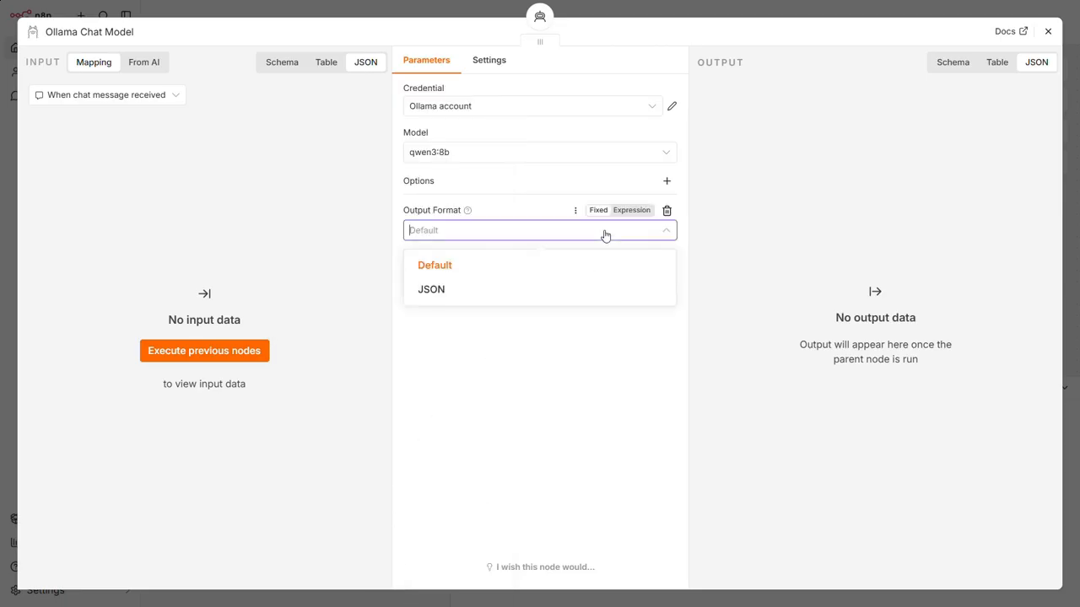
pyautogui.click(479, 290)
pyautogui.click(1048, 32)
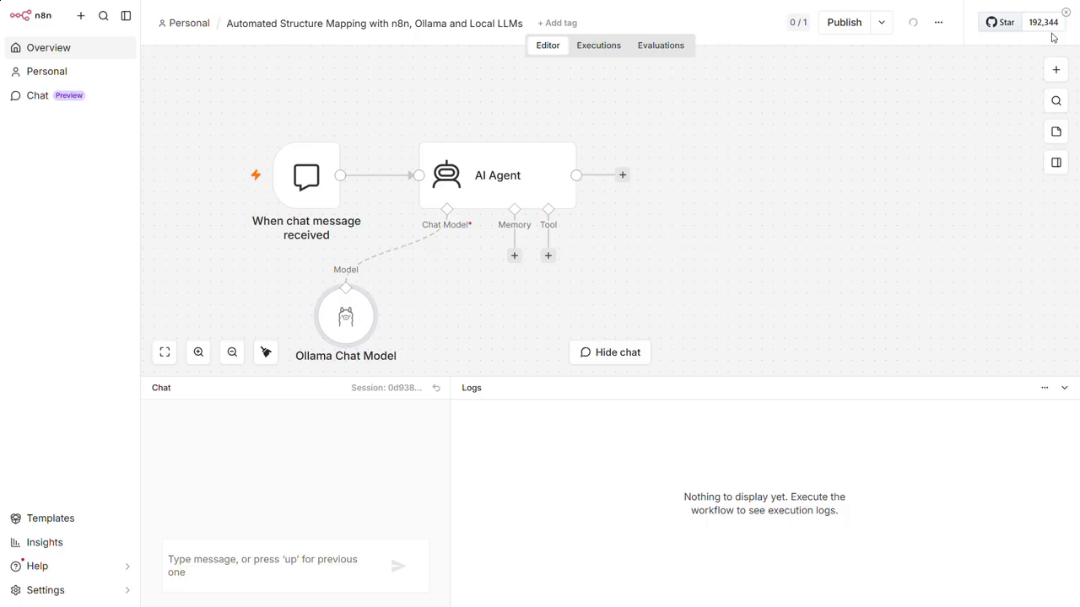
# Inspect the AI Agent's JSON output and the Ollama Chat Model's input and output from the chat run.
pyautogui.click(164, 353)
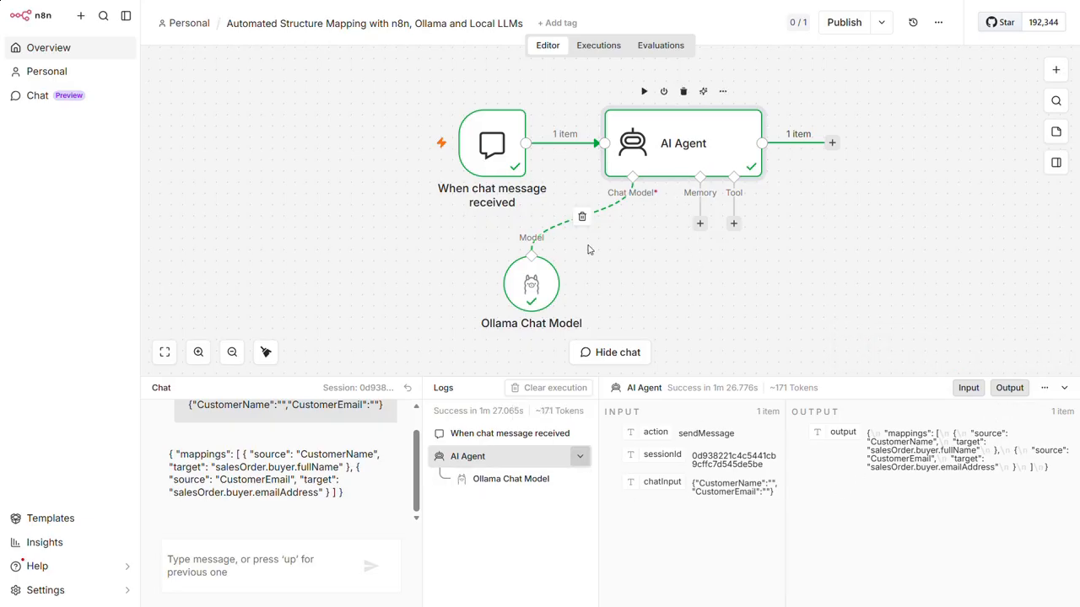
pyautogui.doubleClick(694, 149)
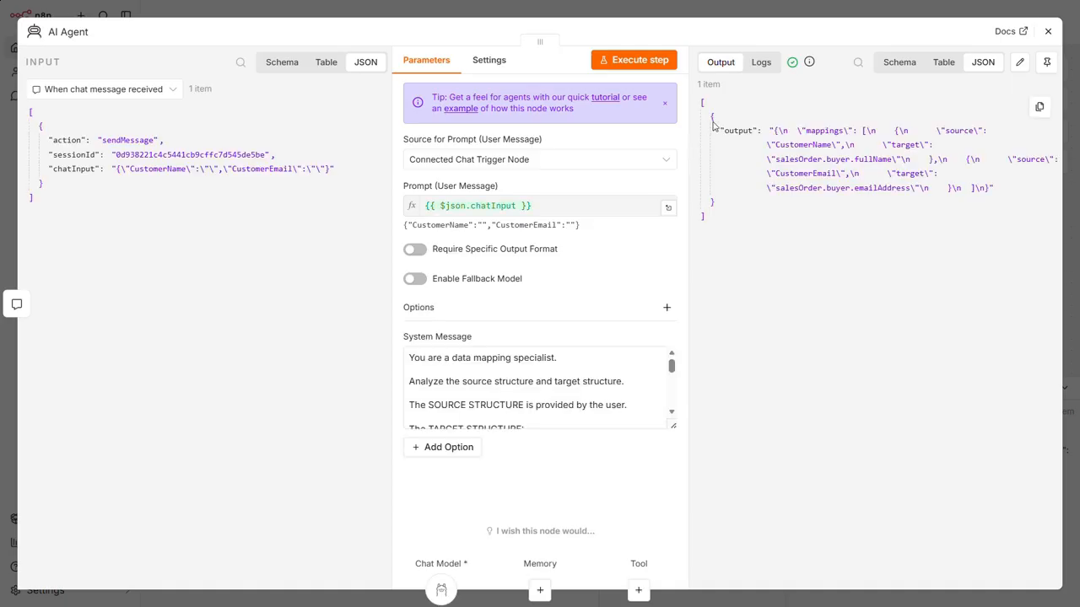
pyautogui.moveTo(698, 103); pyautogui.dragTo(716, 241)
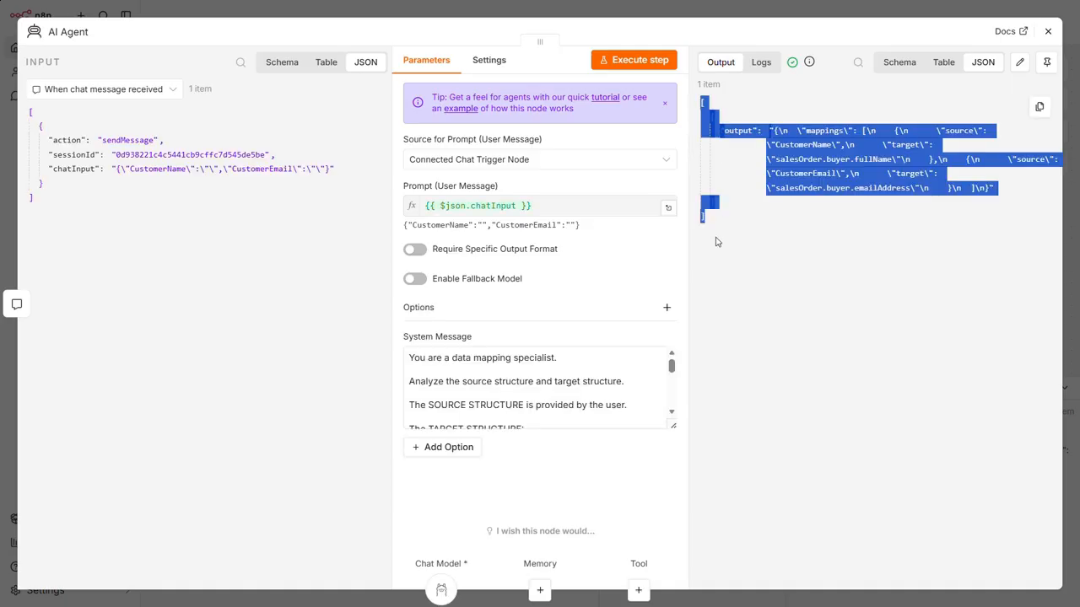
pyautogui.click(731, 285)
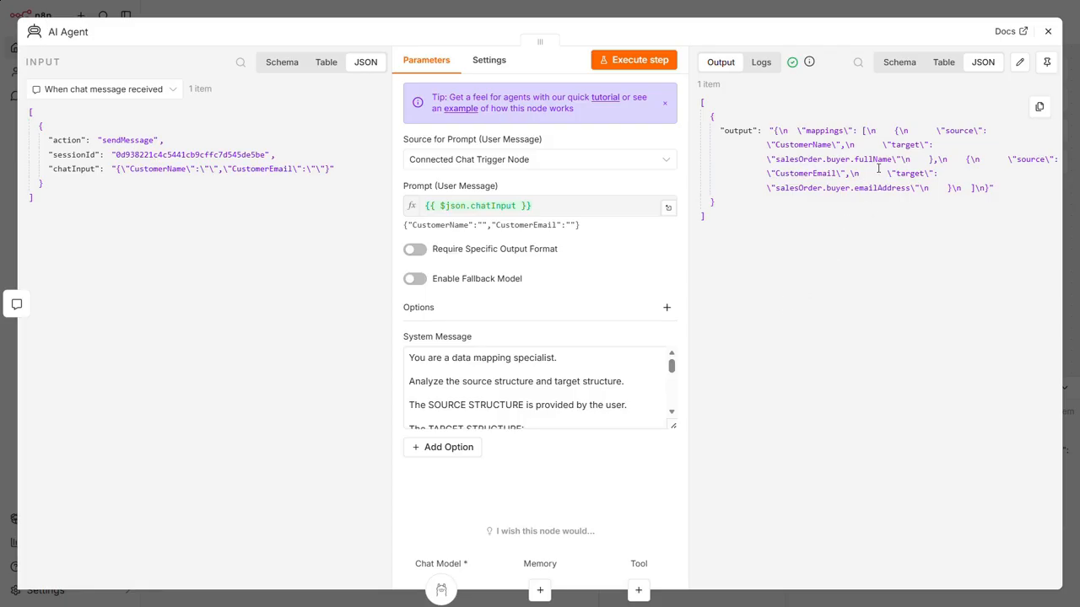
pyautogui.click(1047, 31)
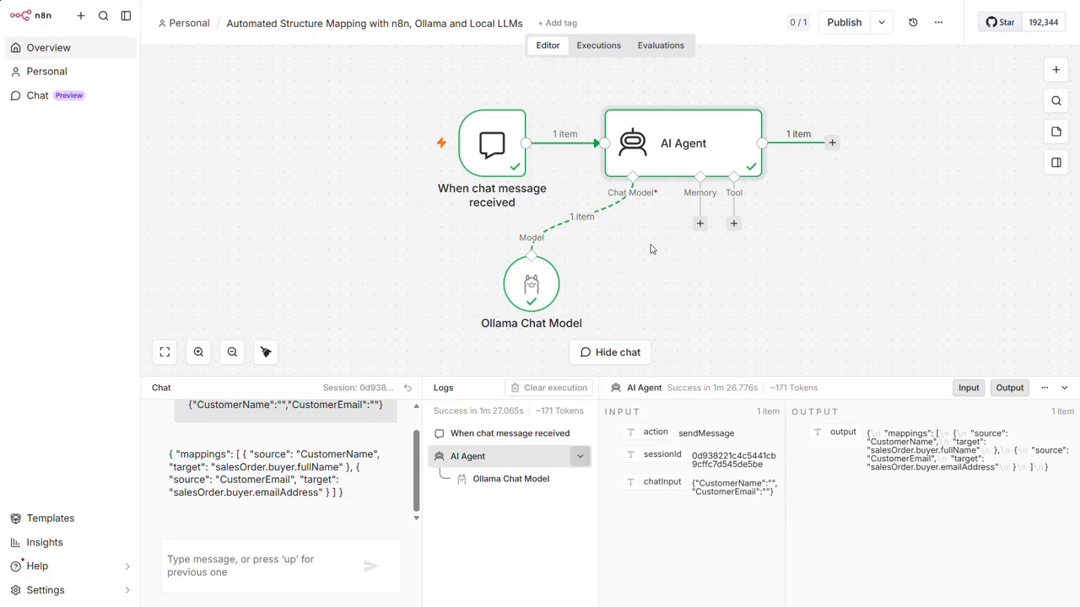
pyautogui.doubleClick(536, 281)
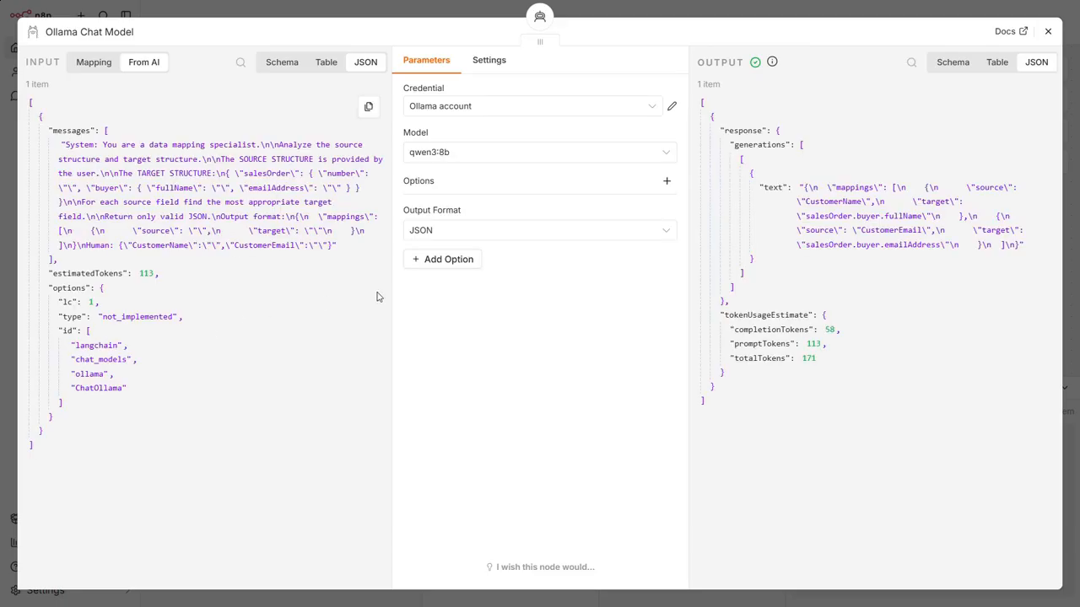
pyautogui.click(1048, 31)
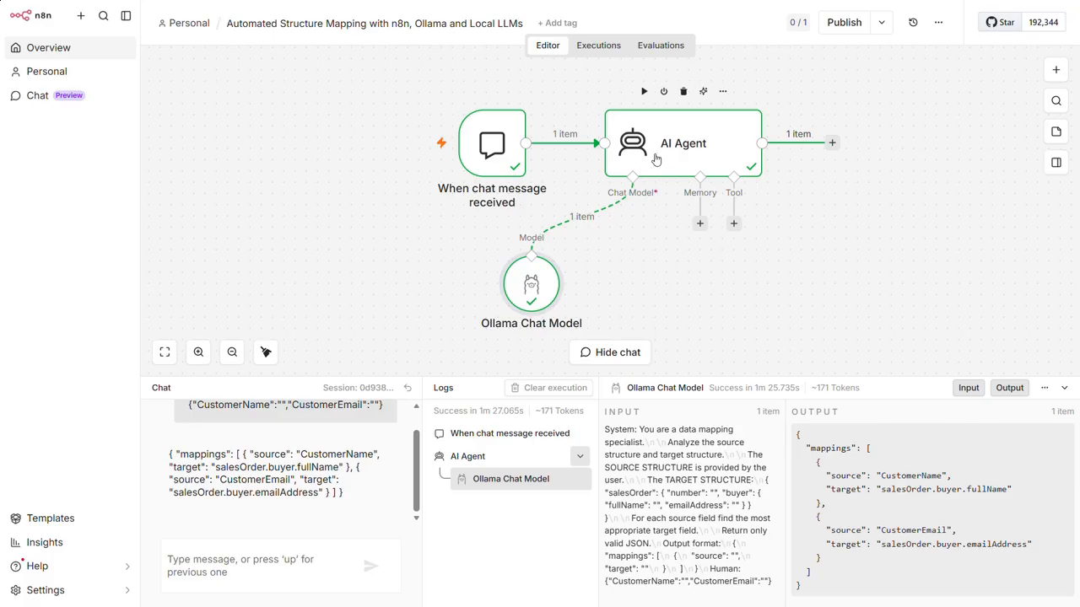
# In the AI Agent's system message, copy the JSON mappings template and remove it together with the "Output format:" line.
pyautogui.doubleClick(686, 156)
pyautogui.click(483, 413)
pyautogui.hotkey('ctrl', 'End')
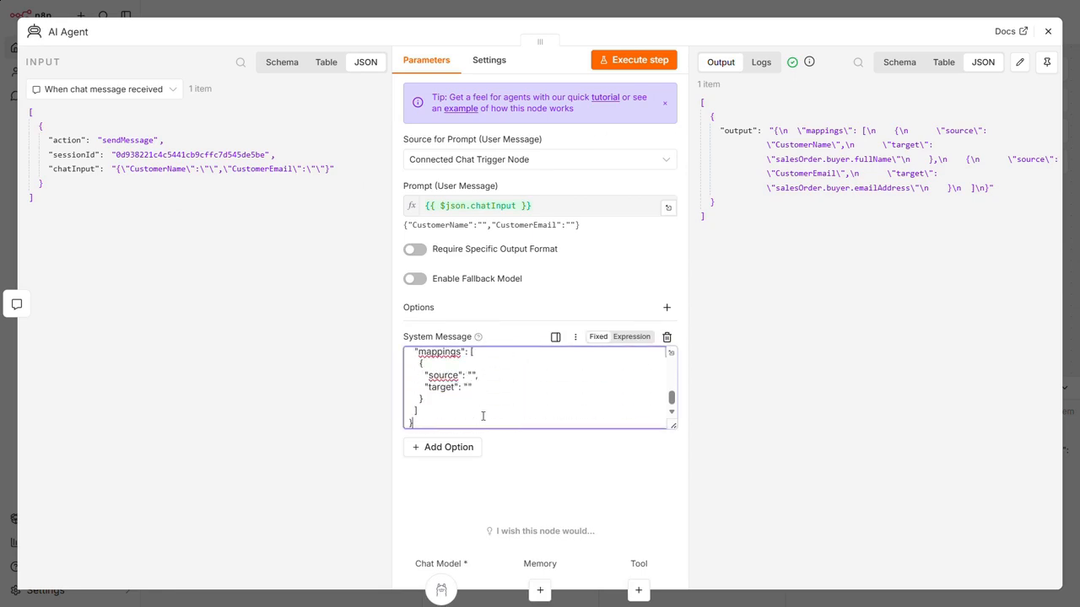
pyautogui.hotkey('ctrl', 'shift', 'Home')
pyautogui.hotkey('shift', 'Down')
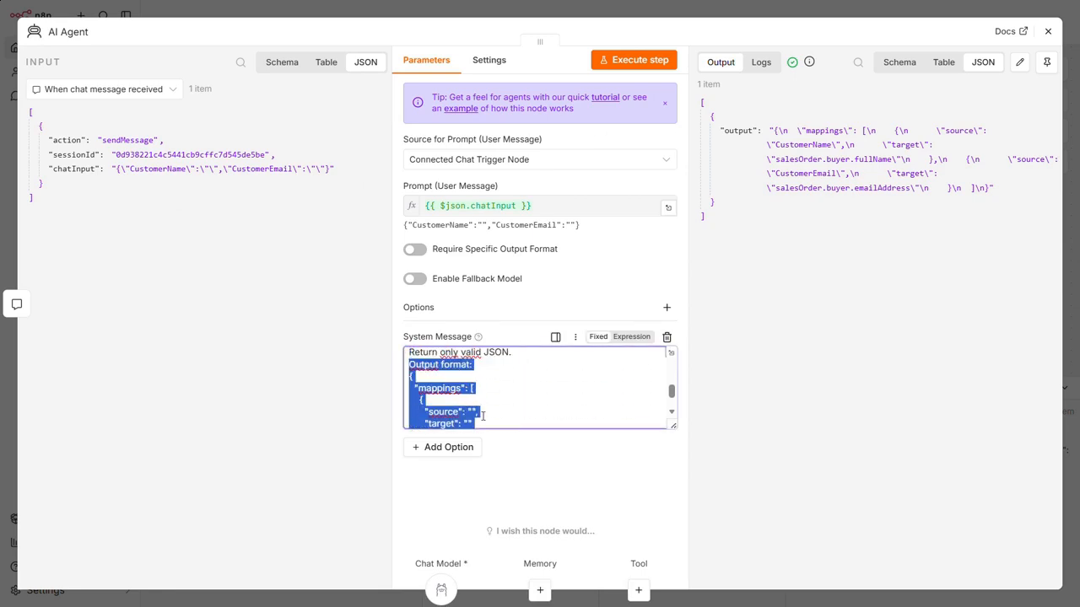
pyautogui.hotkey('shift', 'Down')
pyautogui.hotkey('ctrl', 'c')
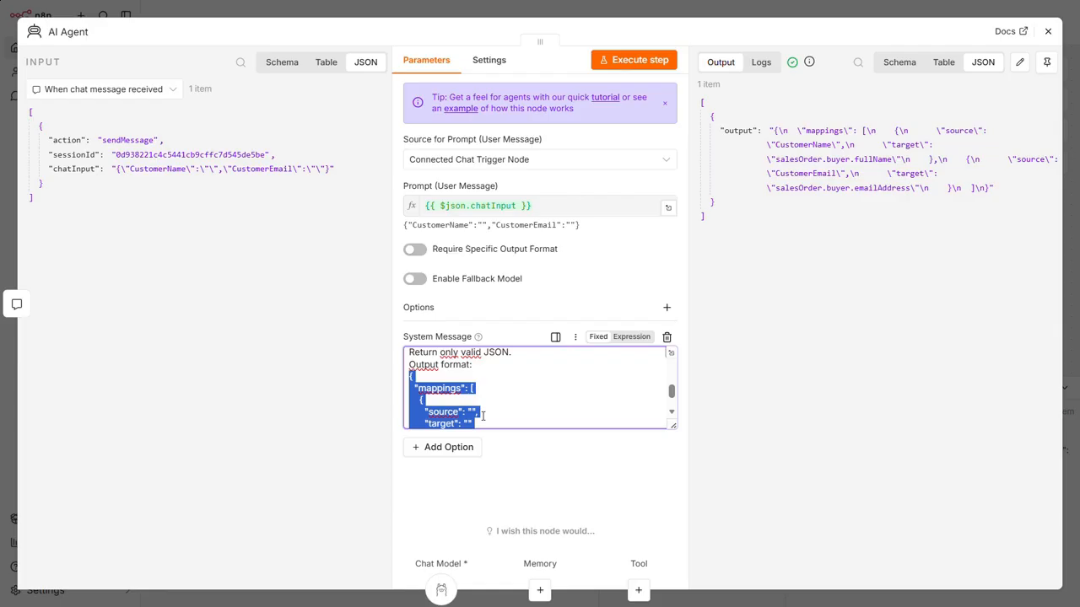
pyautogui.press('BackSpace')
pyautogui.press('BackSpace')
pyautogui.press('BackSpace')
pyautogui.press('BackSpace')
pyautogui.press('BackSpace')
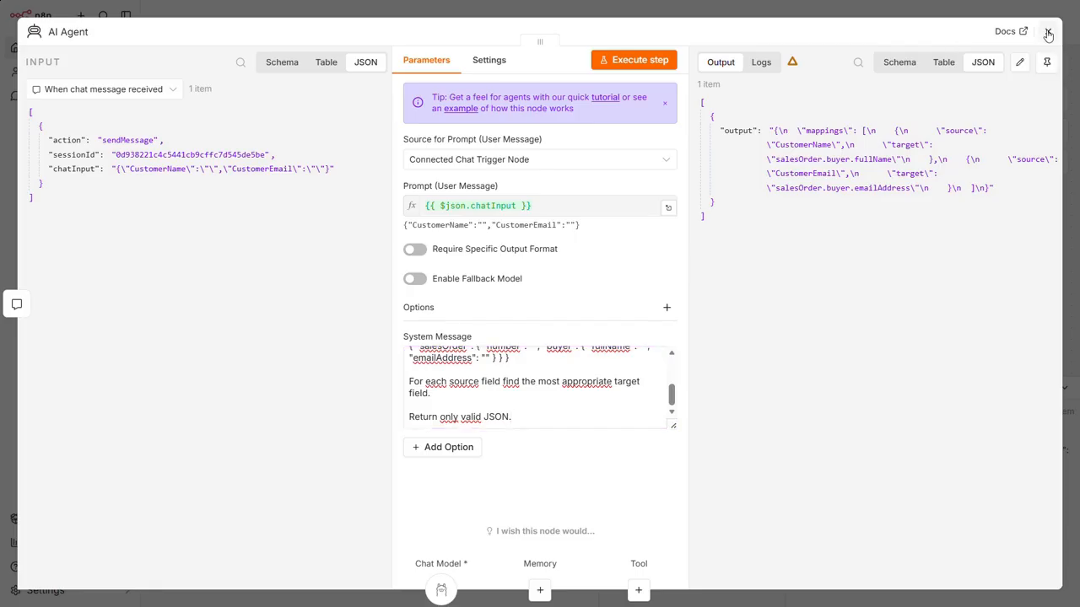
pyautogui.click(1049, 33)
pyautogui.click(739, 225)
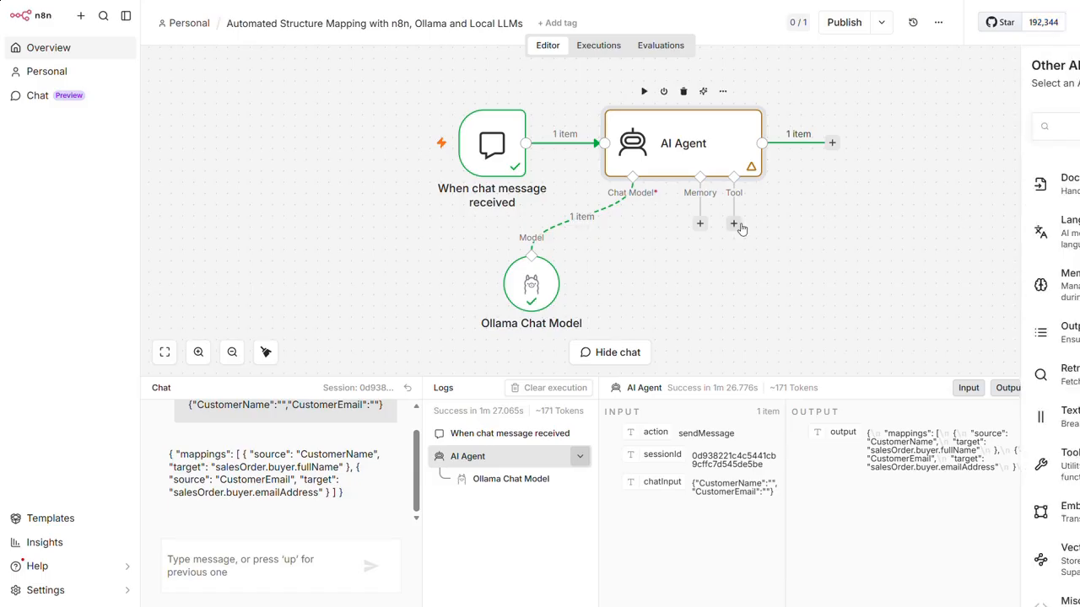
pyautogui.write('struc')
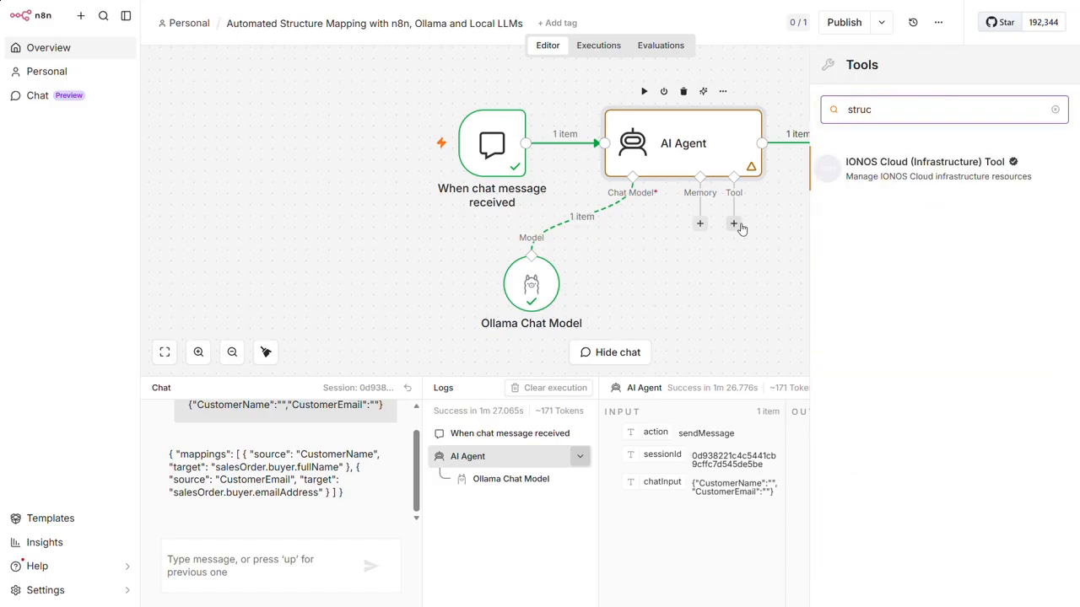
pyautogui.press('BackSpace')
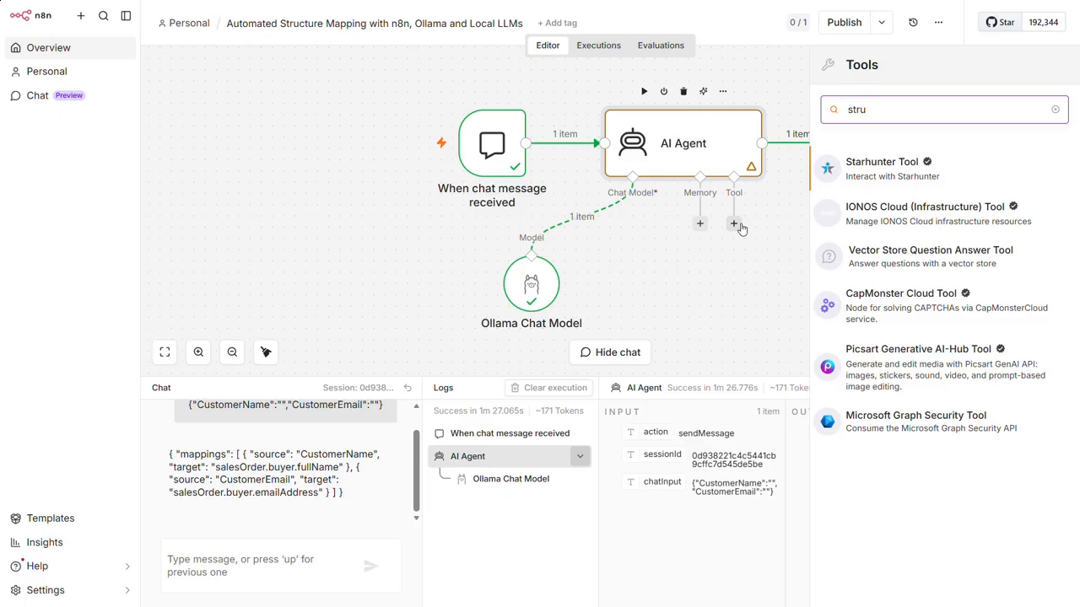
# Enable Require Specific Output Format for the AI Agent and return to the canvas.
pyautogui.doubleClick(698, 161)
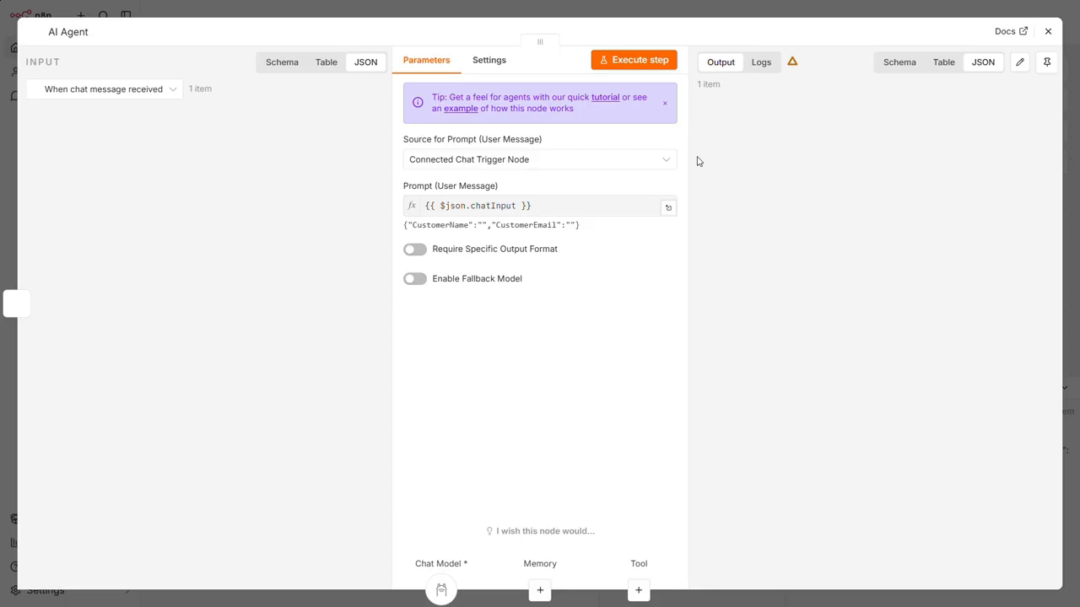
pyautogui.click(448, 250)
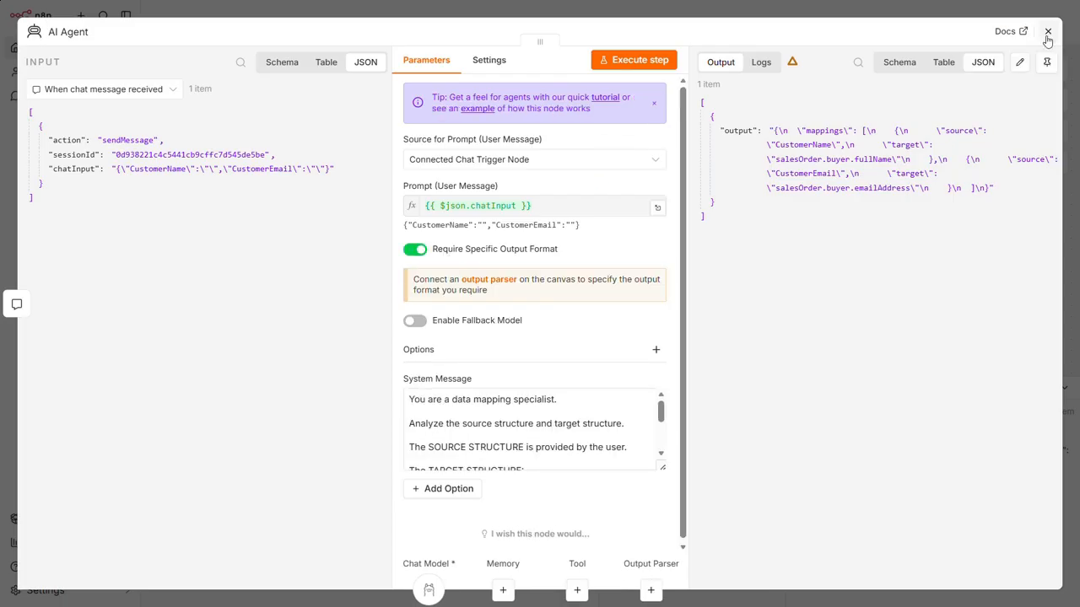
pyautogui.click(1048, 32)
# Attach a Structured Output Parser to the AI Agent and replace its JSON example with the copied mappings template.
pyautogui.click(736, 224)
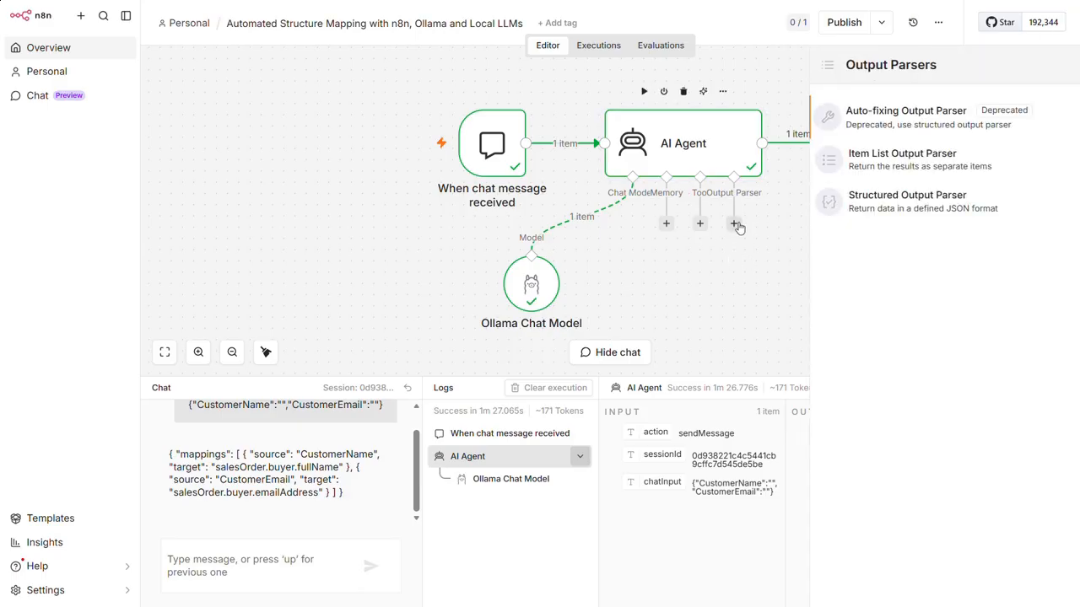
pyautogui.click(883, 206)
pyautogui.click(618, 183)
pyautogui.hotkey('ctrl', 'a')
pyautogui.hotkey('ctrl', 'v')
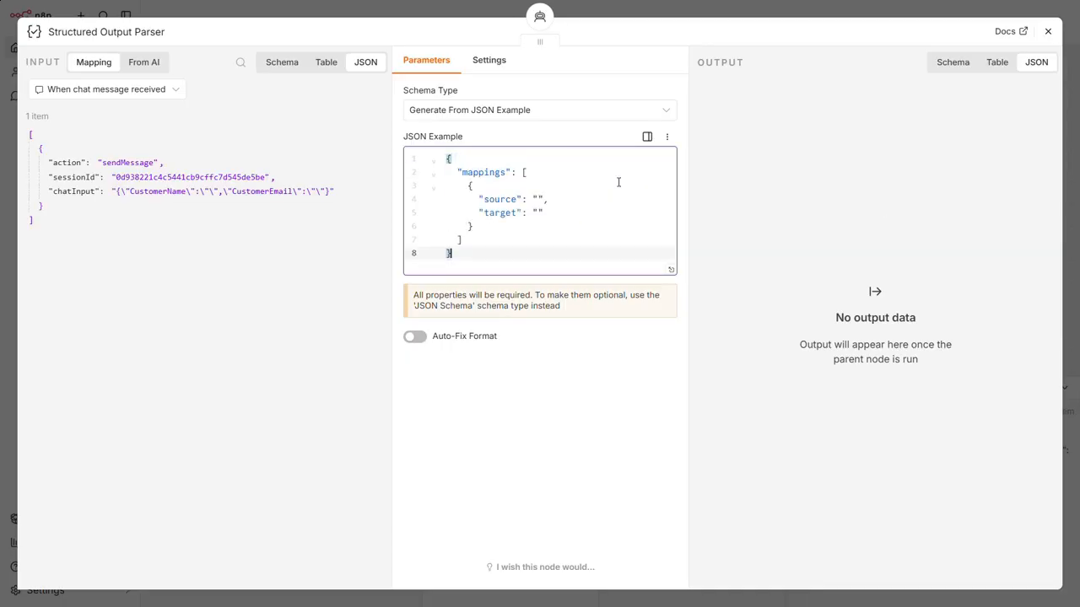
pyautogui.click(1048, 32)
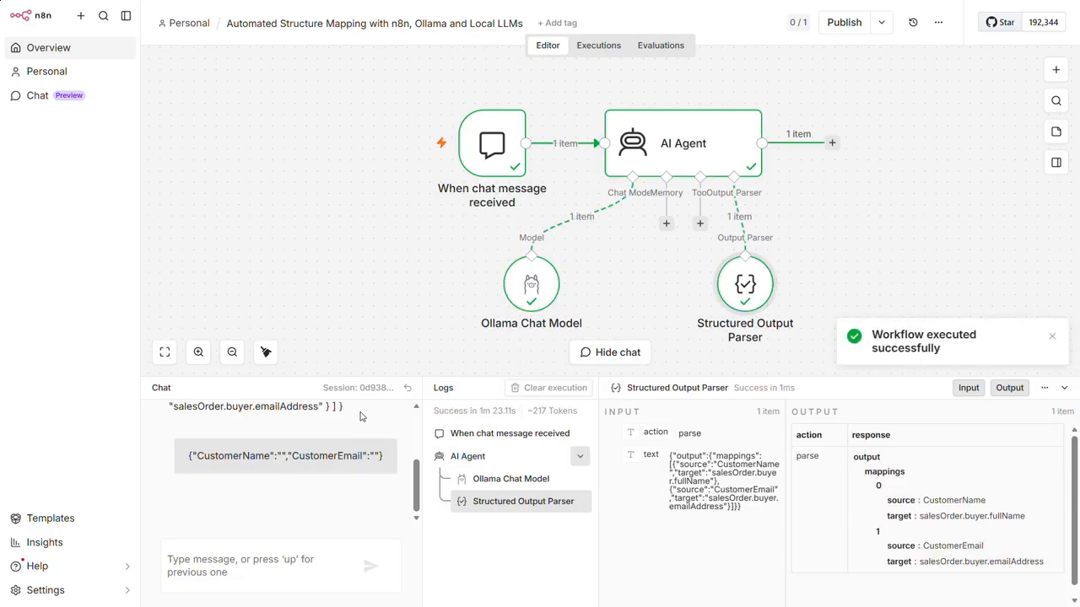
# Examine the AI Agent's structured mappings output from the latest run, then close the node.
pyautogui.moveTo(694, 162)
pyautogui.click(691, 150)
pyautogui.doubleClick(691, 149)
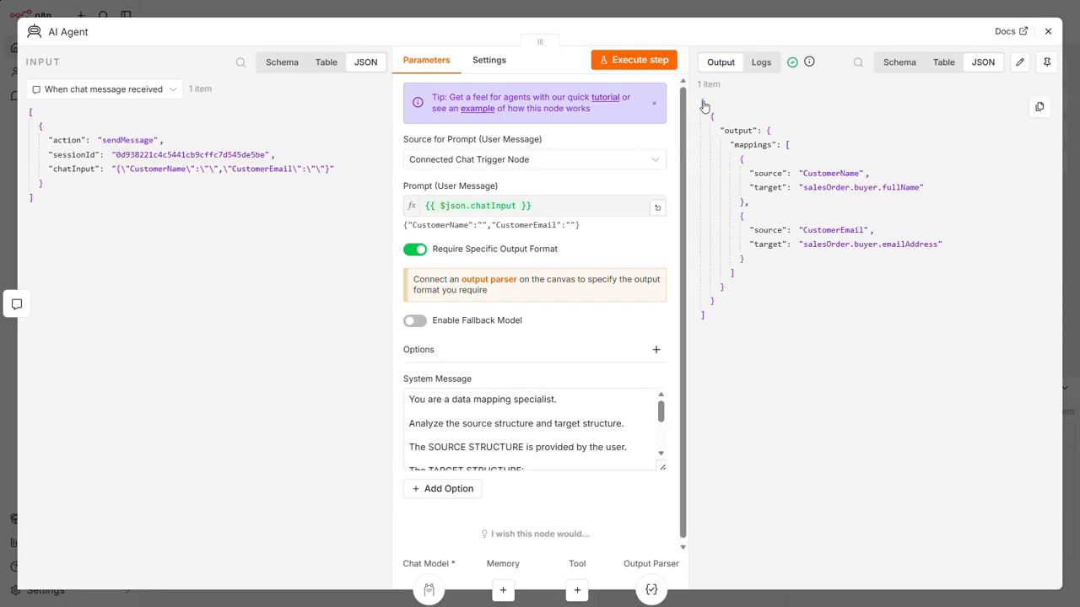
pyautogui.moveTo(704, 104); pyautogui.dragTo(753, 396)
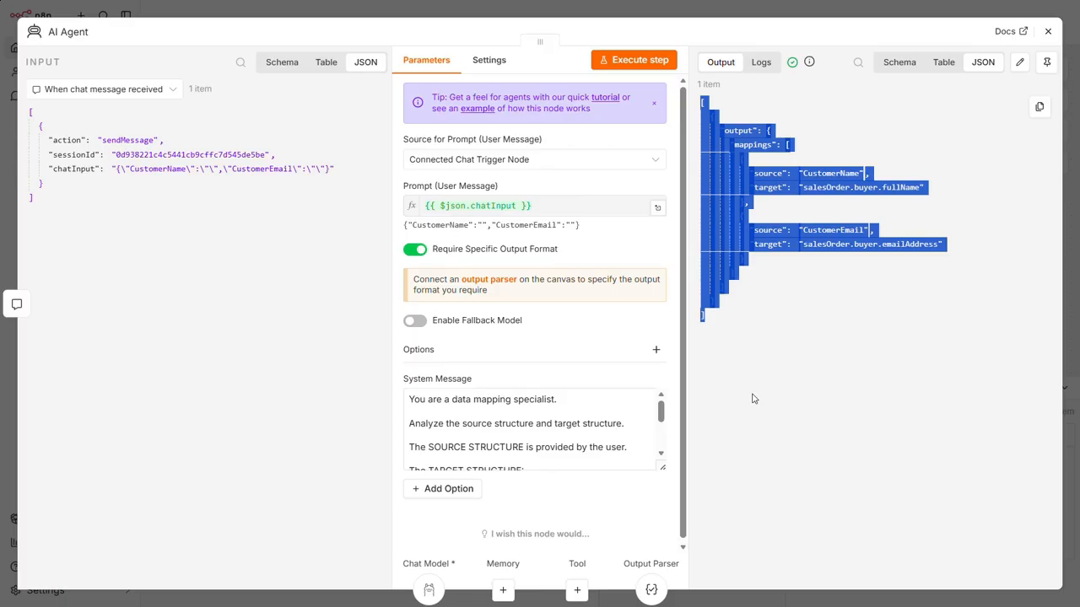
pyautogui.click(753, 399)
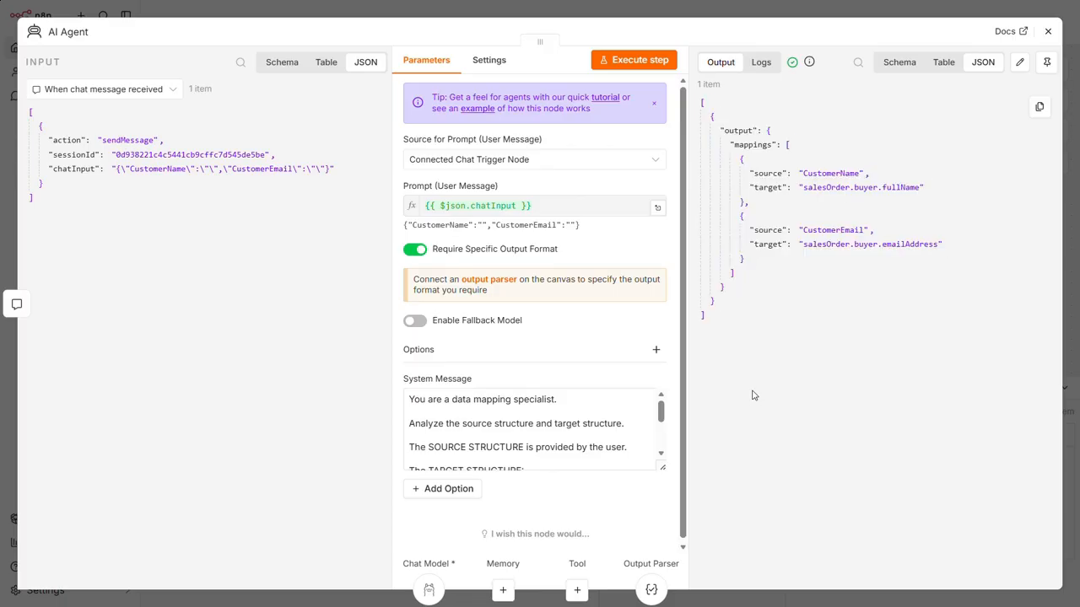
pyautogui.click(1048, 37)
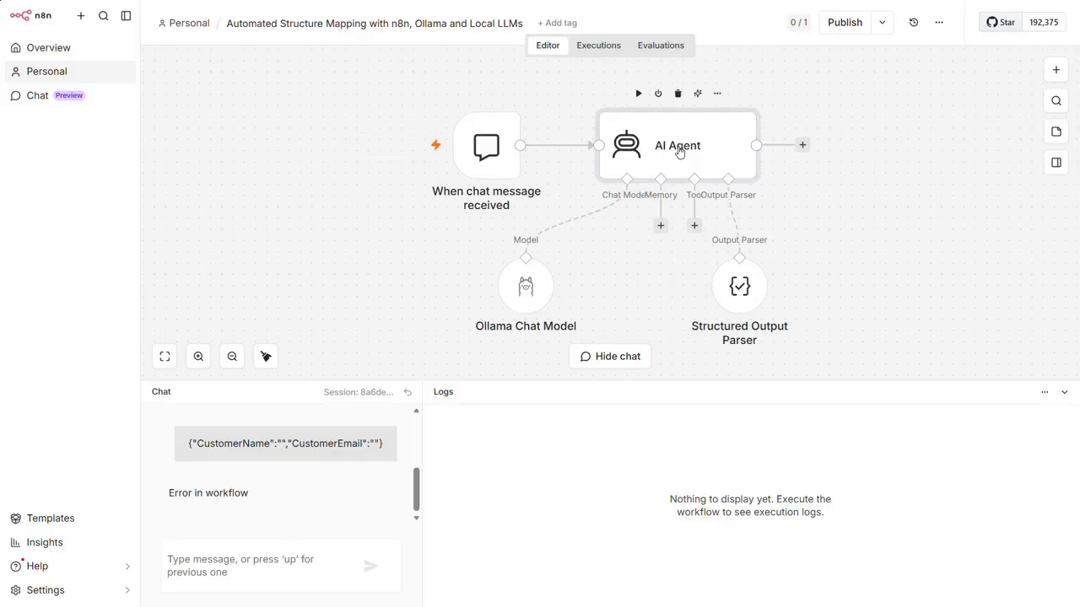
# In the AI Agent's system message, replace the TARGET STRUCTURE block with the instruction to obtain it by calling `target_schema`, including the tool description and return code.
pyautogui.doubleClick(680, 152)
pyautogui.click(451, 429)
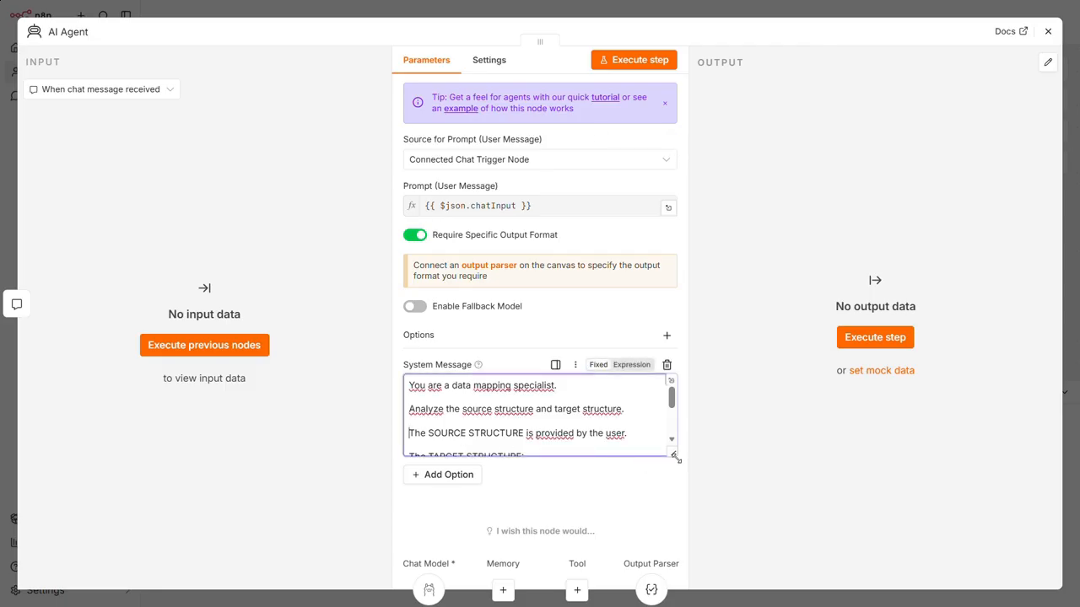
pyautogui.moveTo(677, 459); pyautogui.dragTo(670, 556)
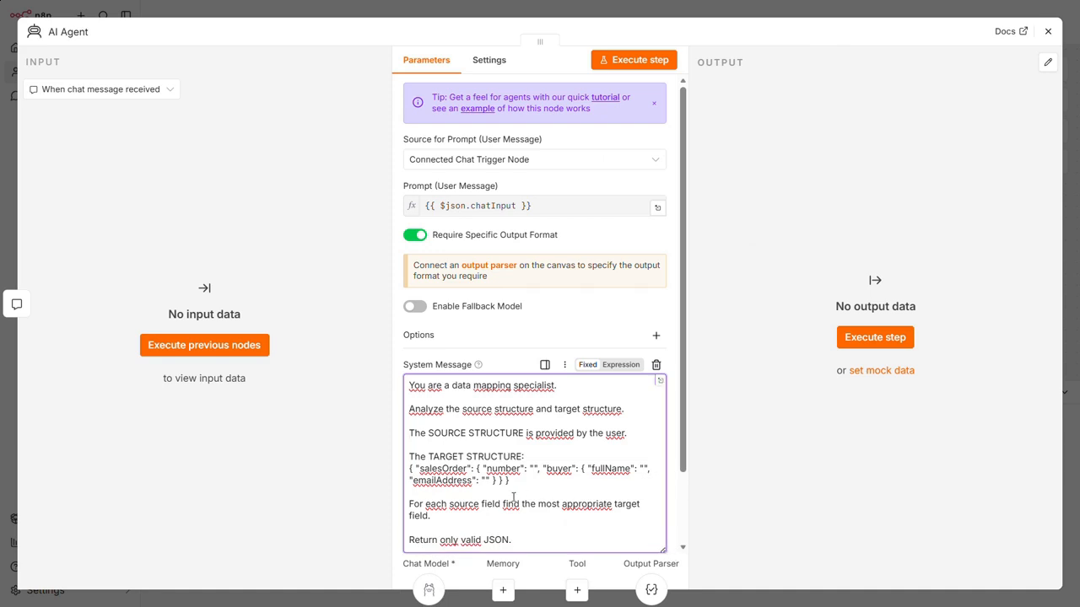
pyautogui.press('Up')
pyautogui.hotkey('shift', 'Down')
pyautogui.hotkey('shift', 'Down')
pyautogui.hotkey('shift', 'End')
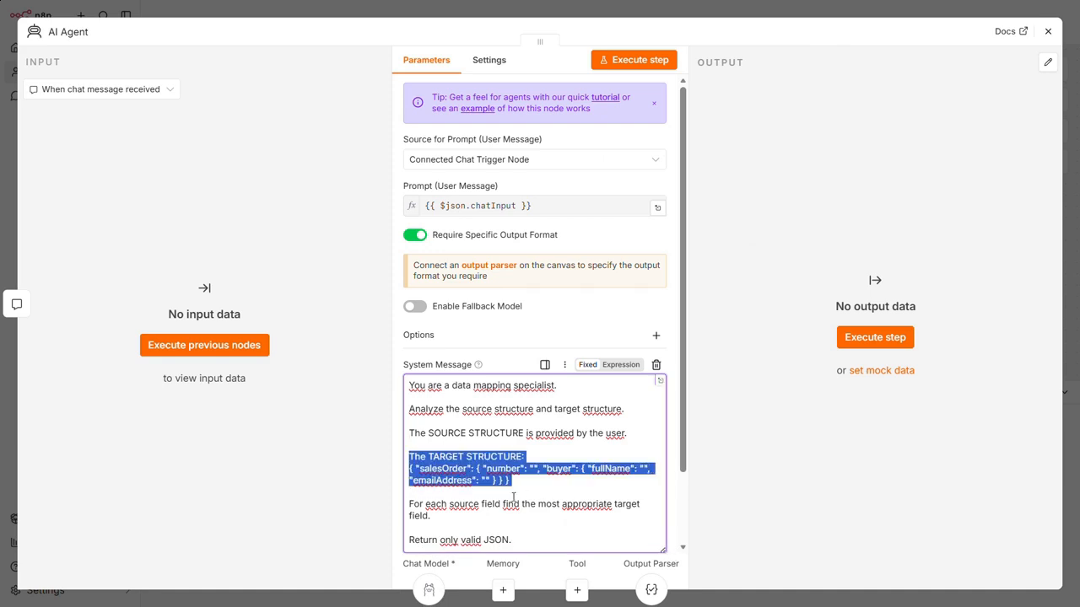
pyautogui.write('Provides the target JSON structure definition for mapping.  return ` {   "salesOrder": {     "number": "",     "buyer": {       "fullName": "",       "emailAddress": ""     }   } } `;')
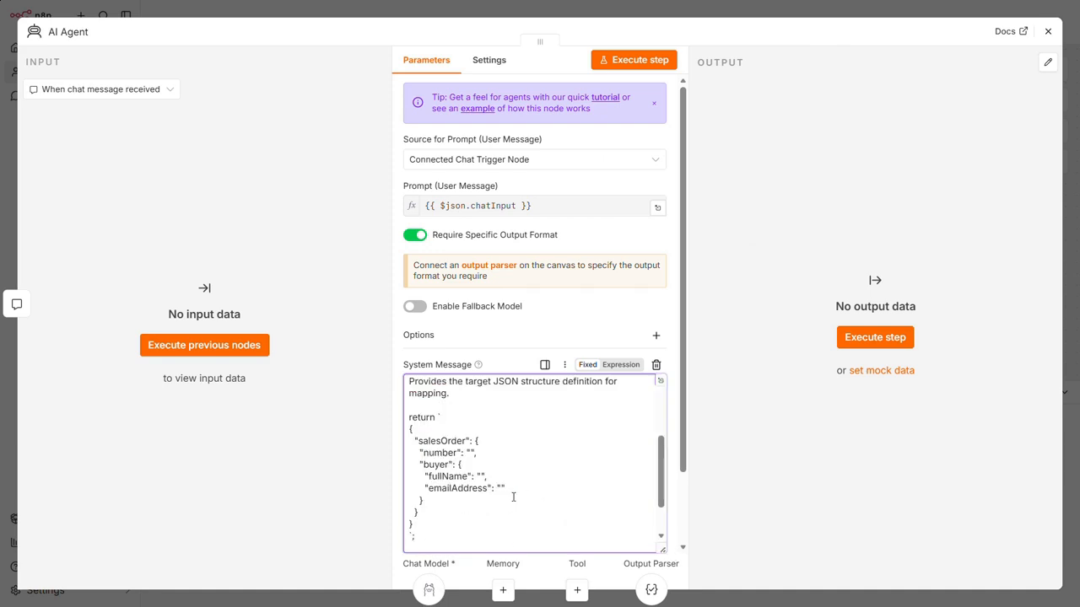
# Cut the tool description and return code out of the system message, remove the extra blank lines and close the node.
pyautogui.hotkey('shift', 'Up')
pyautogui.hotkey('shift', 'Up')
pyautogui.hotkey('shift', 'Up')
pyautogui.hotkey('shift', 'Up')
pyautogui.hotkey('shift', 'Up')
pyautogui.hotkey('shift', 'Up')
pyautogui.hotkey('shift', 'Up')
pyautogui.hotkey('shift', 'Up')
pyautogui.hotkey('shift', 'Up')
pyautogui.hotkey('shift', 'Up')
pyautogui.hotkey('shift', 'Up')
pyautogui.hotkey('shift', 'Up')
pyautogui.hotkey('shift', 'Up')
pyautogui.hotkey('shift', 'Up')
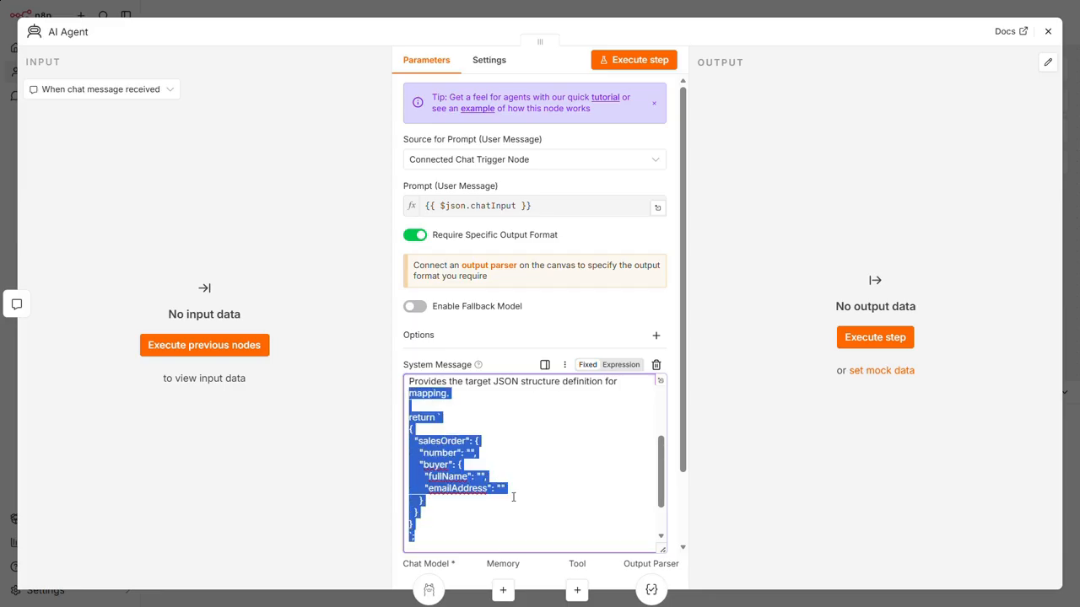
pyautogui.press('BackSpace')
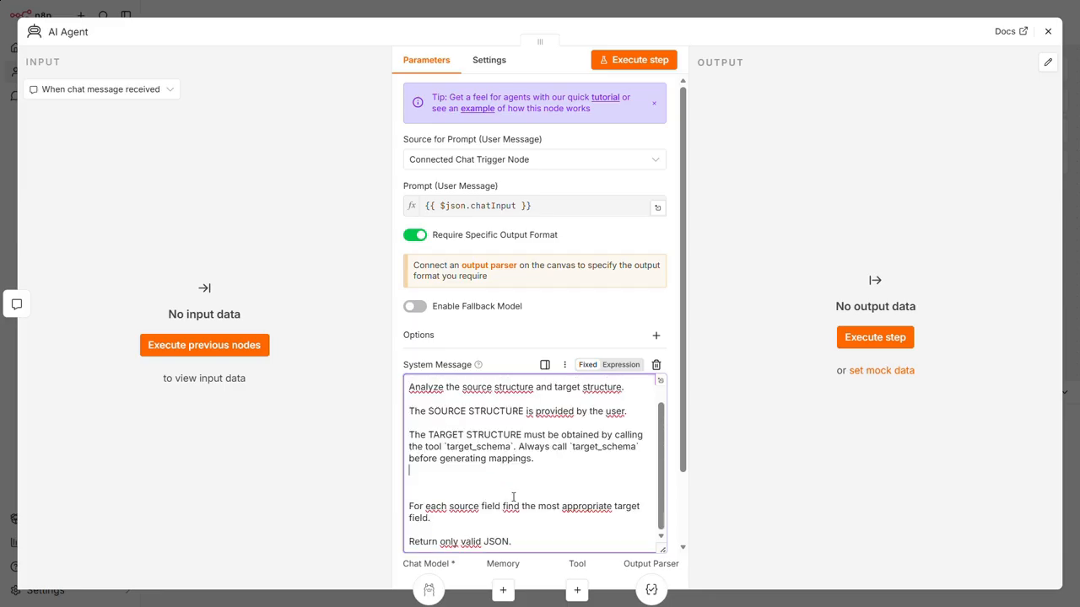
pyautogui.press('BackSpace')
pyautogui.press('BackSpace')
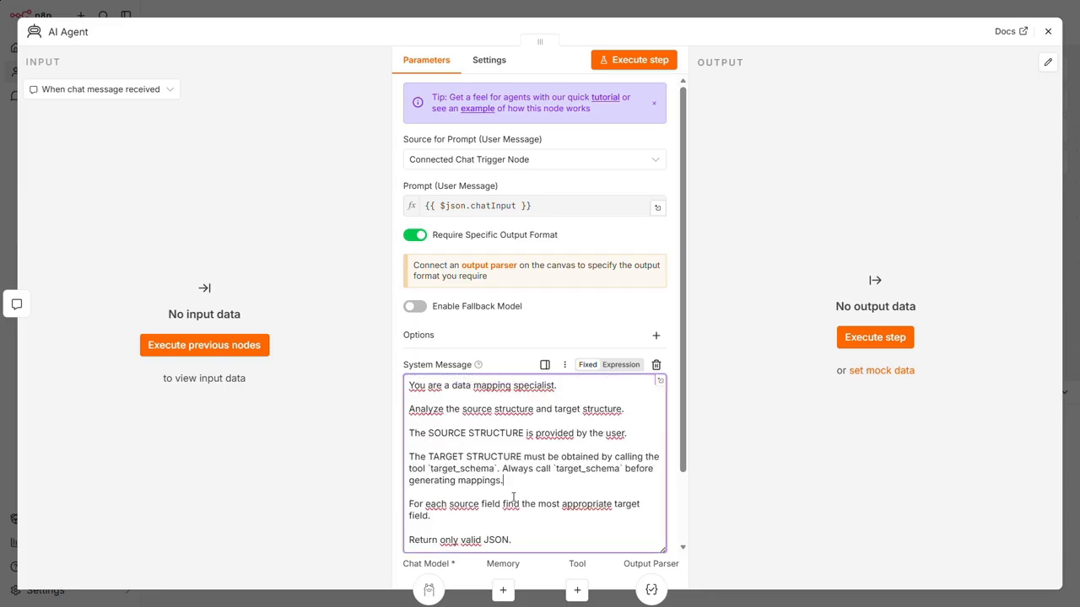
pyautogui.click(1049, 33)
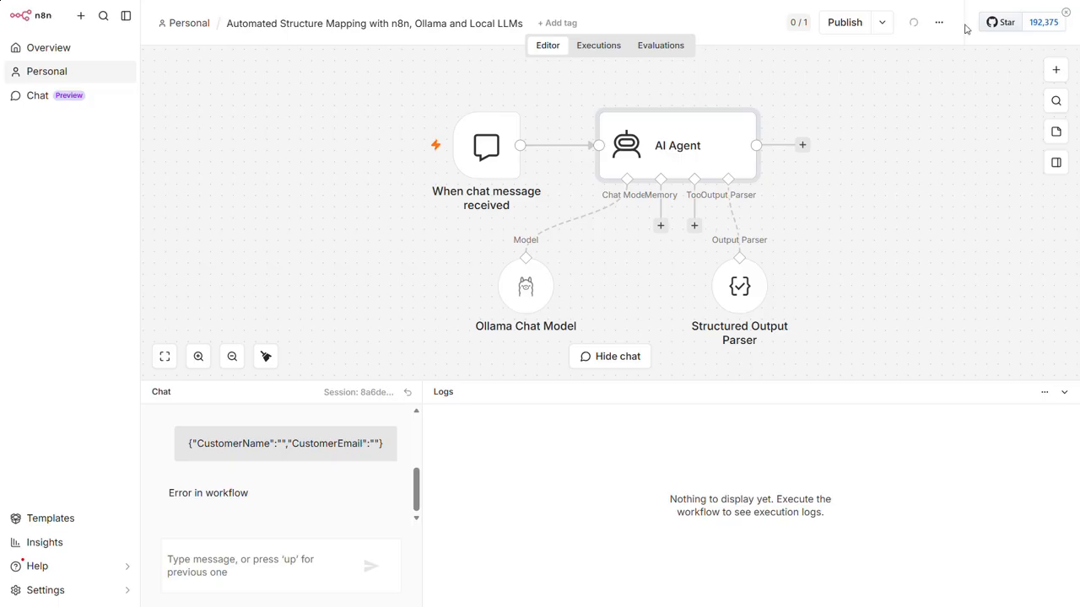
# Attach a Code Tool to the AI Agent with the description "Provides the target JSON structure definition for mapping.".
pyautogui.click(694, 226)
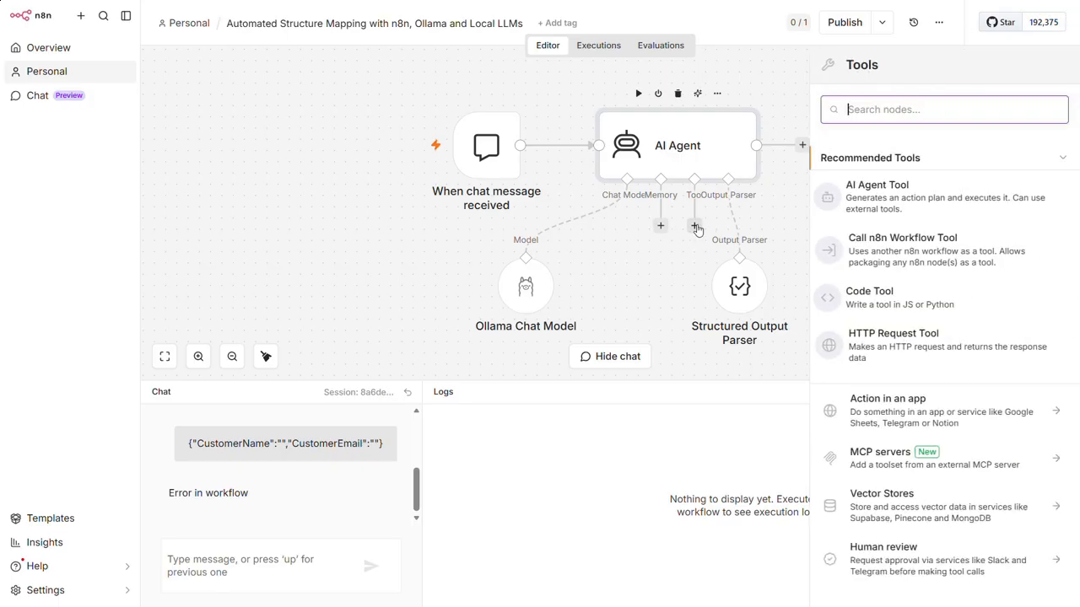
pyautogui.click(856, 306)
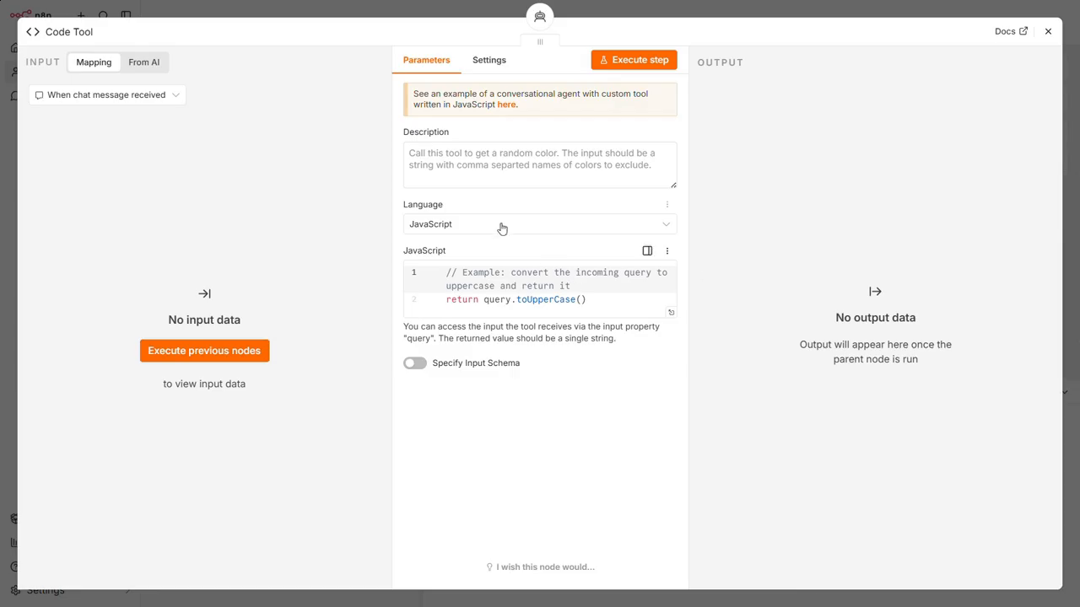
pyautogui.click(446, 165)
pyautogui.hotkey('ctrl', 'v')
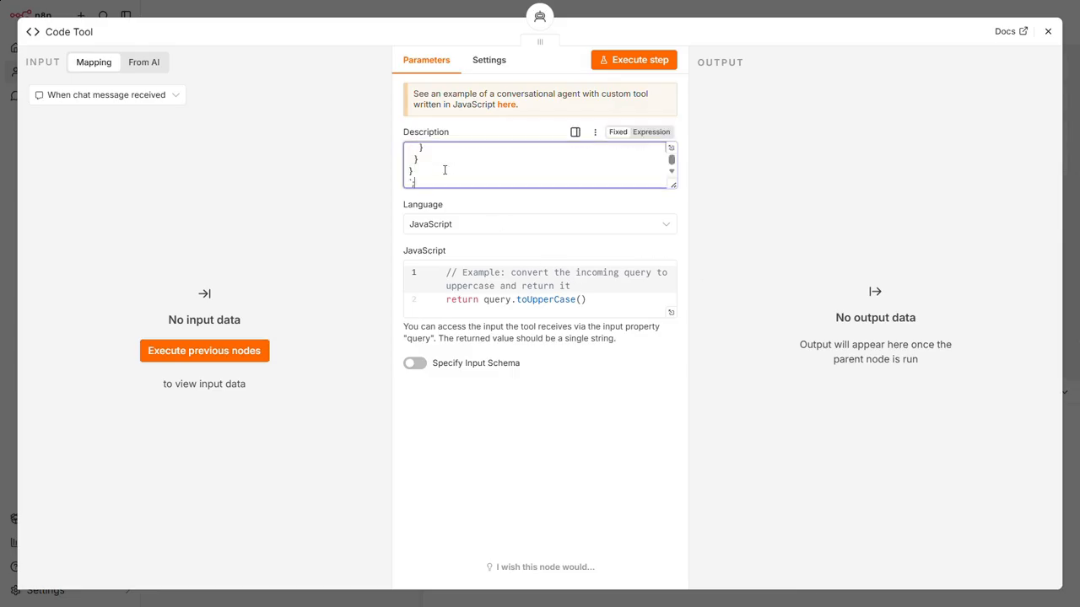
pyautogui.hotkey('ctrl', 'a')
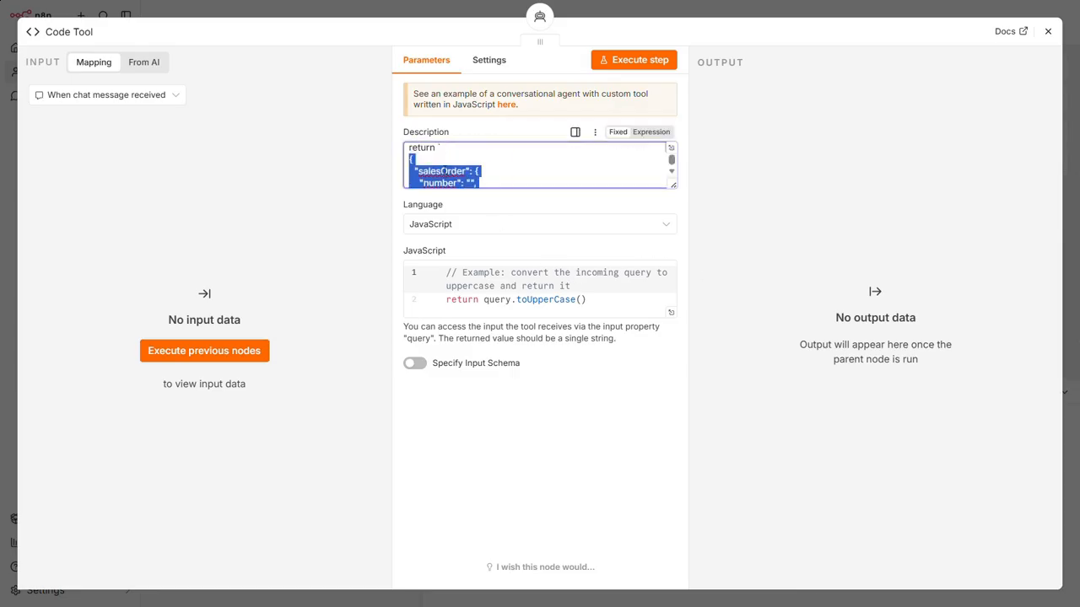
pyautogui.scroll(3, 444, 169)
pyautogui.hotkey('shift', 'Down')
pyautogui.hotkey('shift', 'Down')
pyautogui.press('BackSpace')
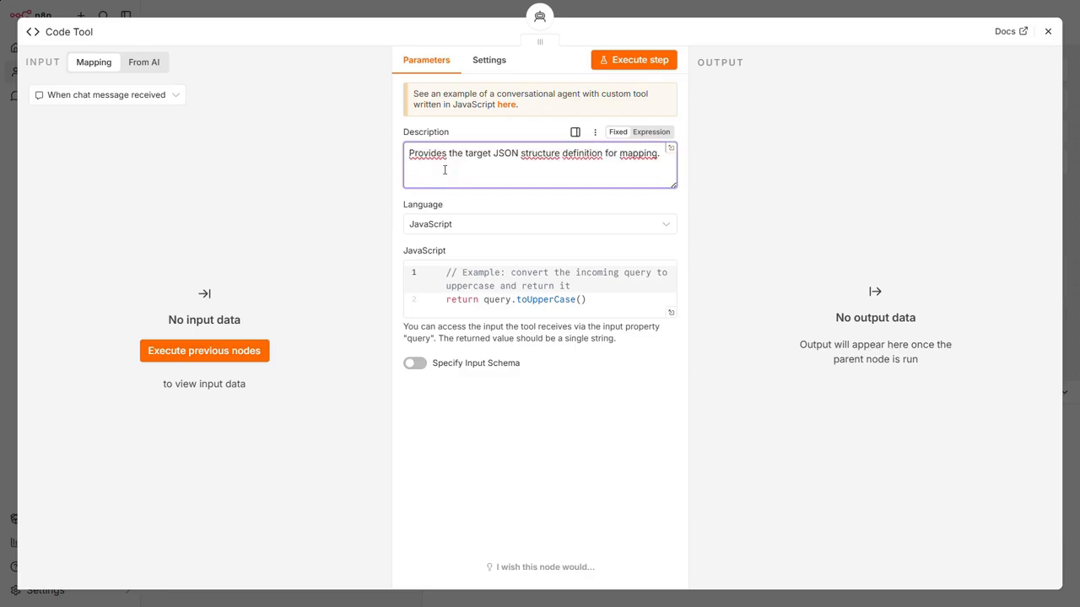
# Replace the Code Tool's sample JavaScript with code returning the salesOrder structure with number, buyer fullName and emailAddress, then close the node.
pyautogui.click(458, 285)
pyautogui.hotkey('ctrl', 'a')
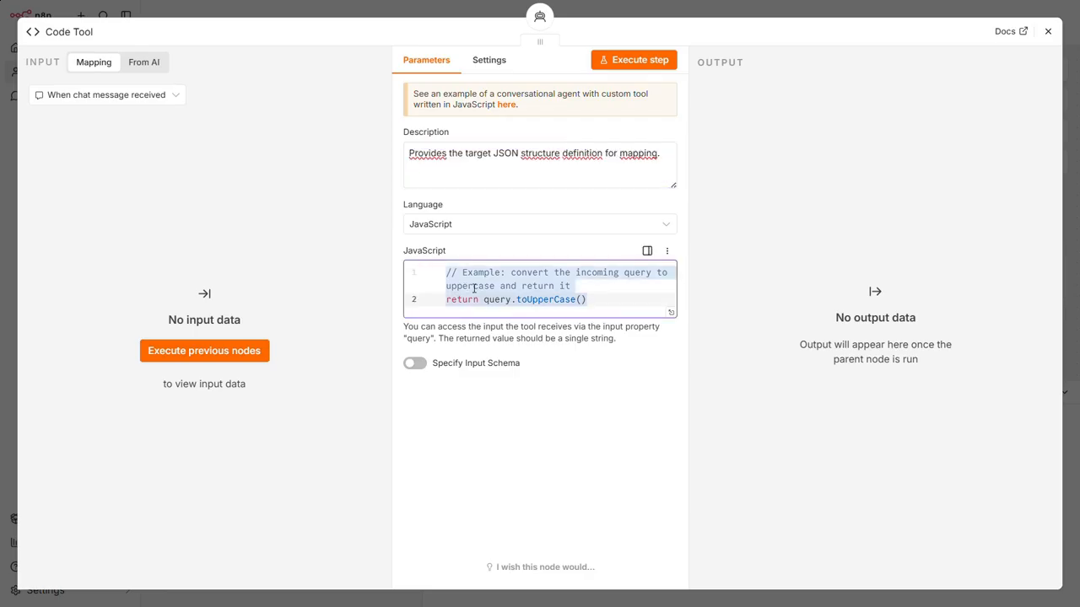
pyautogui.write('return ` {   "salesOrder": {     "number": "",     "buyer": {       "fullName": "",       "emailAddress": ""     }   } } `;')
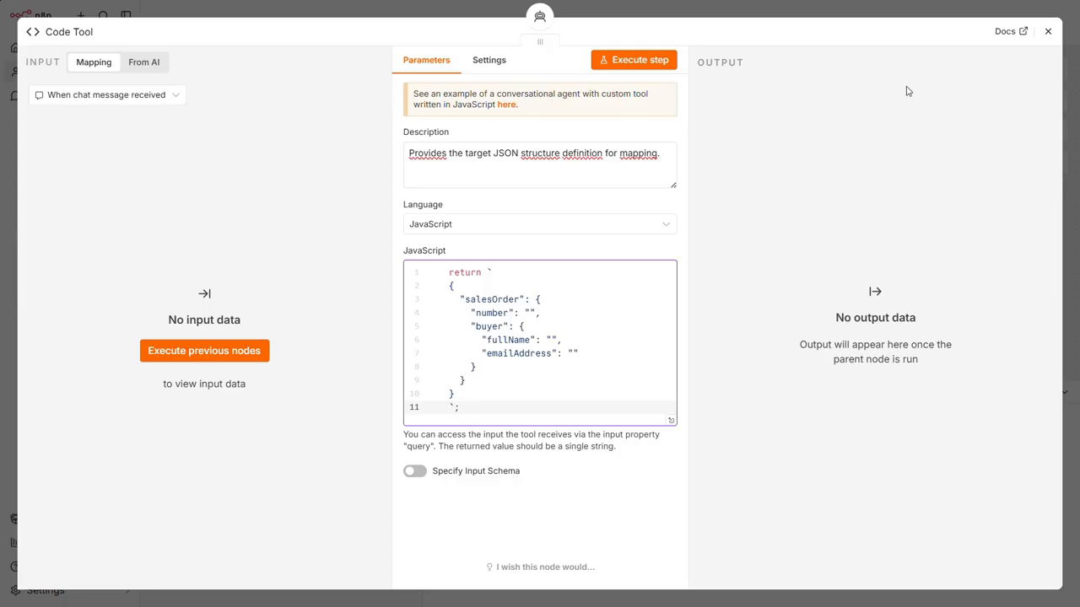
pyautogui.click(1049, 33)
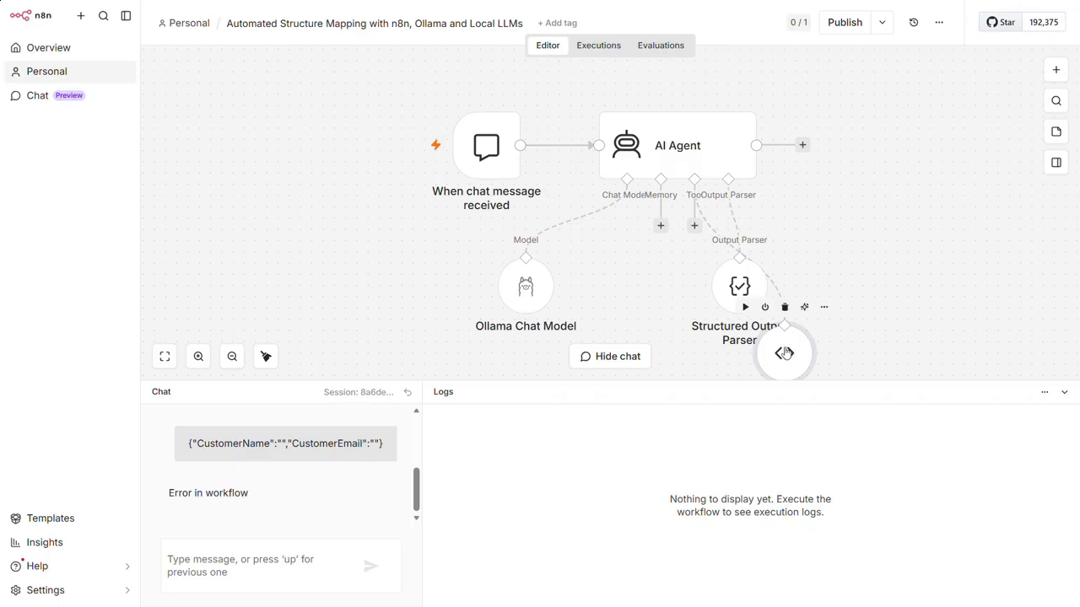
# Arrange the canvas so the Code Tool sits below the AI Agent's tool connector and the Structured Output Parser beside it.
pyautogui.moveTo(789, 356); pyautogui.dragTo(685, 321)
pyautogui.moveTo(746, 295); pyautogui.dragTo(803, 306)
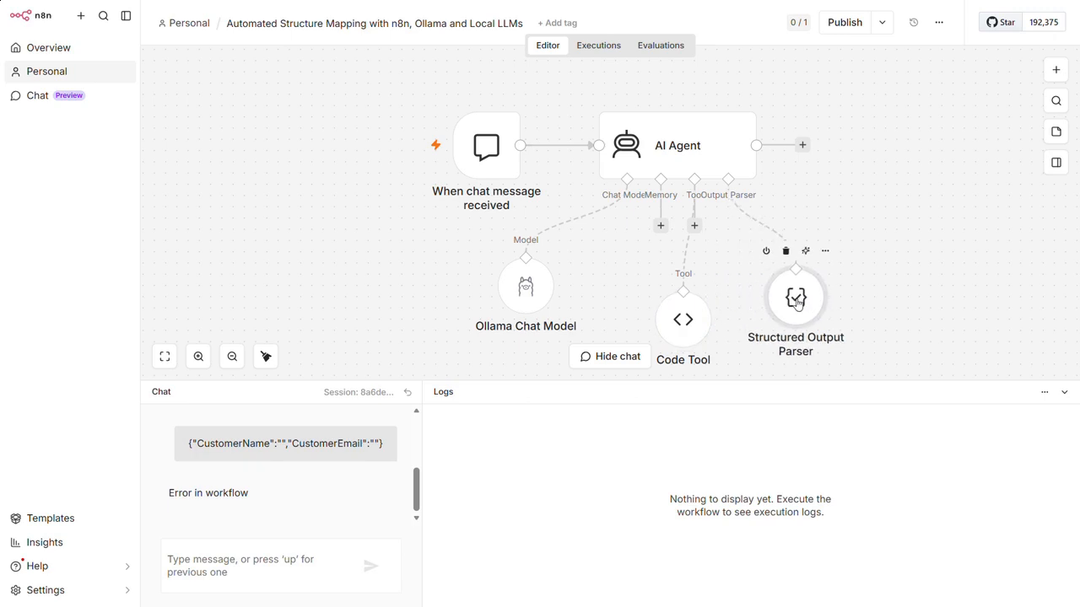
pyautogui.moveTo(689, 321); pyautogui.dragTo(700, 320)
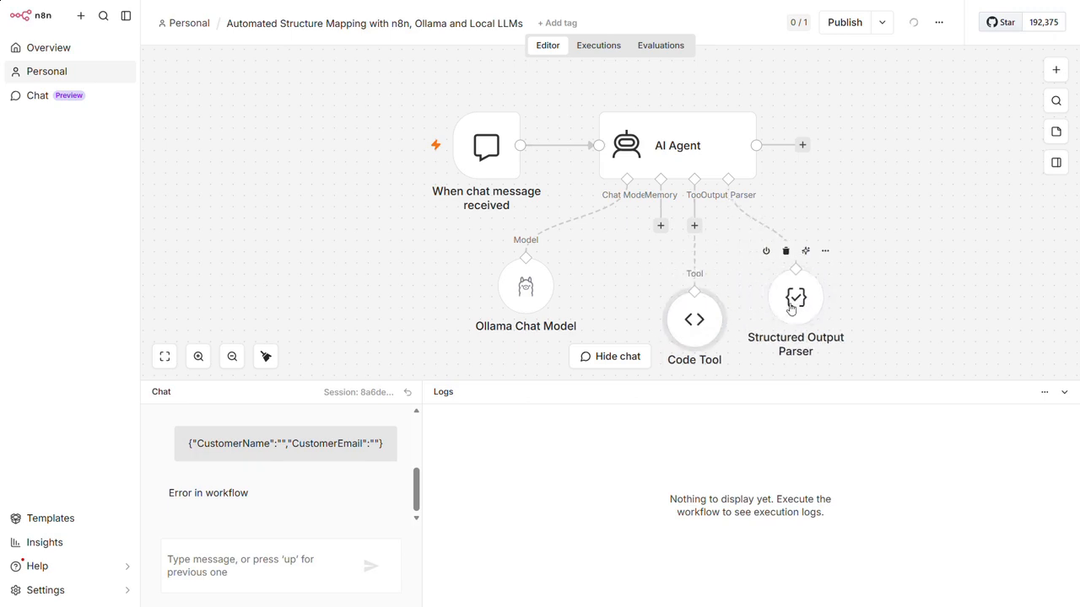
pyautogui.moveTo(803, 302); pyautogui.dragTo(837, 302)
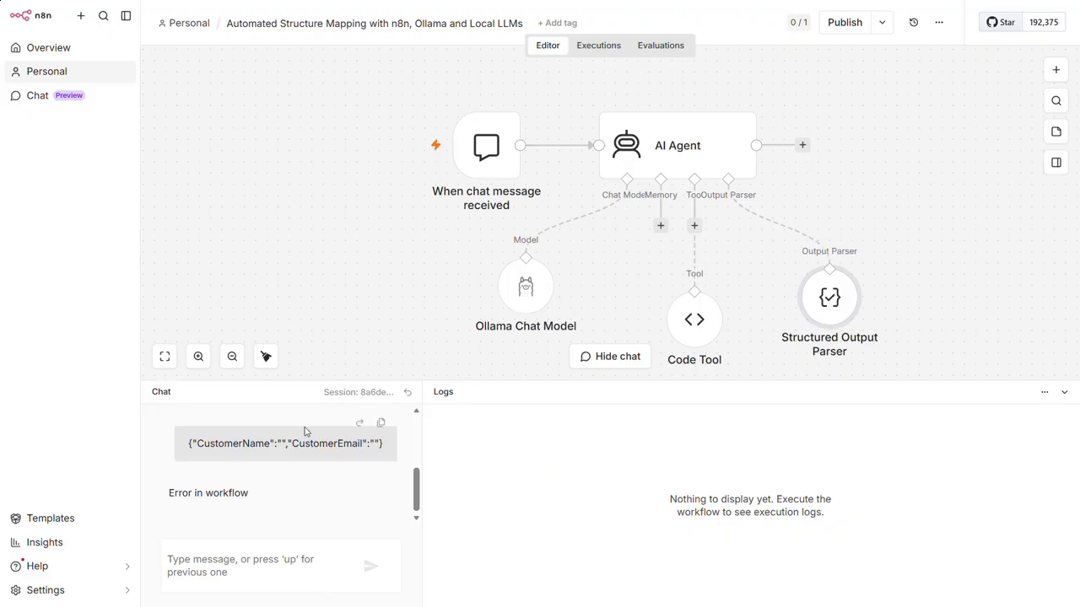
# Resend the last chat message and inspect the mapped target fields in the AI Agent's JSON output.
pyautogui.click(362, 426)
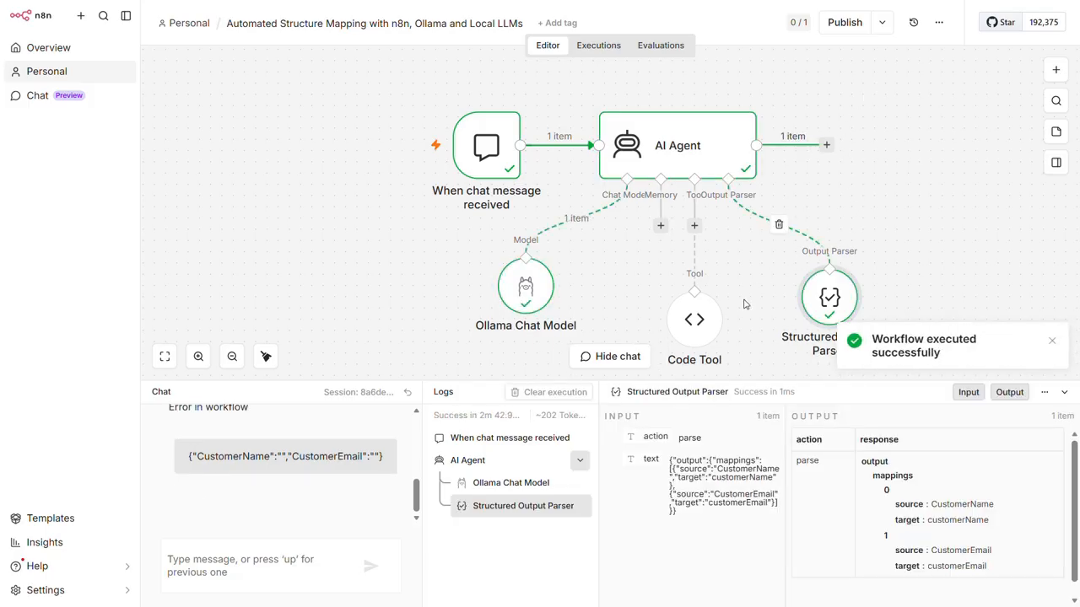
pyautogui.doubleClick(703, 161)
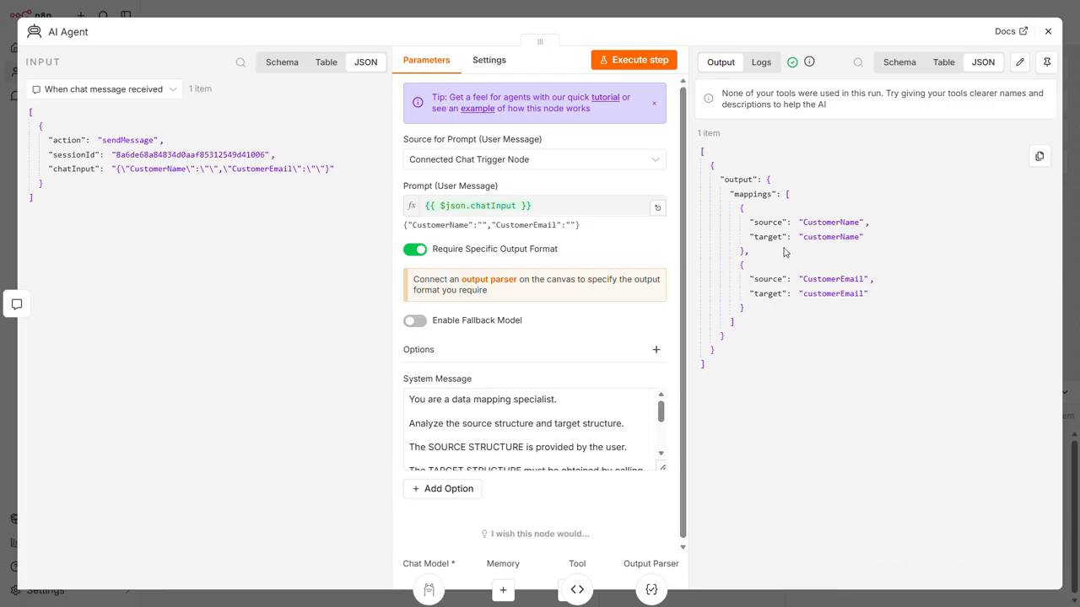
pyautogui.moveTo(803, 237); pyautogui.dragTo(862, 238)
pyautogui.click(911, 255)
pyautogui.moveTo(803, 296); pyautogui.dragTo(870, 295)
pyautogui.click(919, 337)
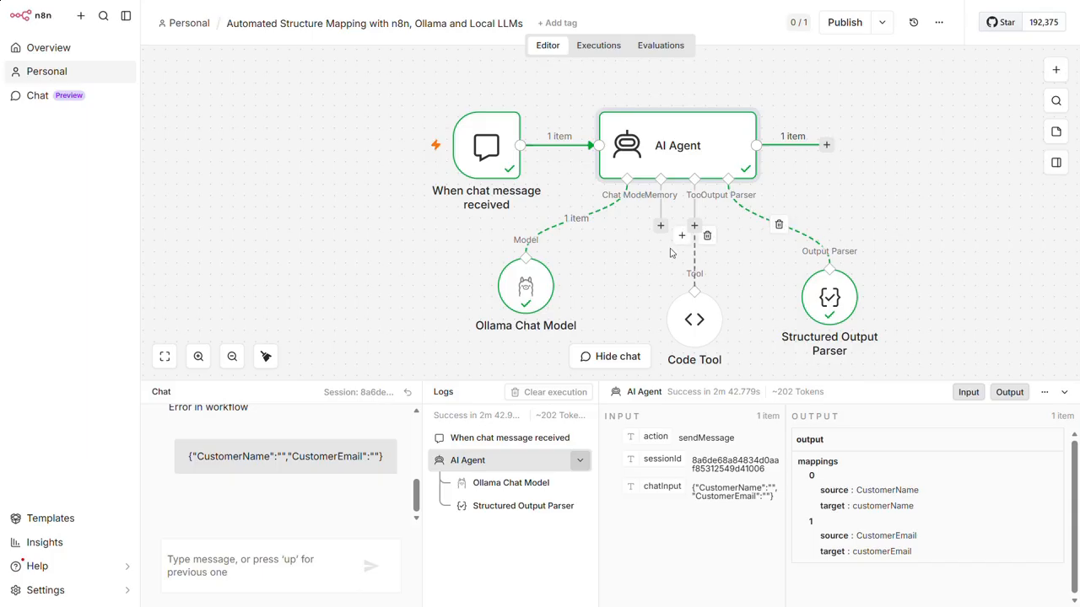
# Add the Enable Thinking option to the Ollama Chat Model and resend the chat message.
pyautogui.click(527, 286)
pyautogui.doubleClick(527, 286)
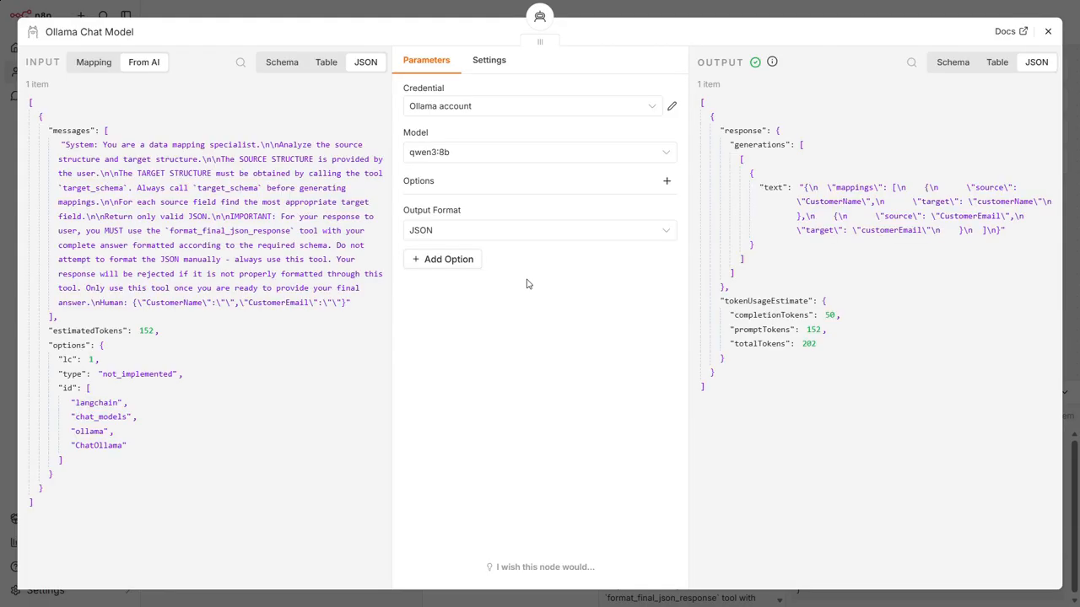
pyautogui.click(440, 263)
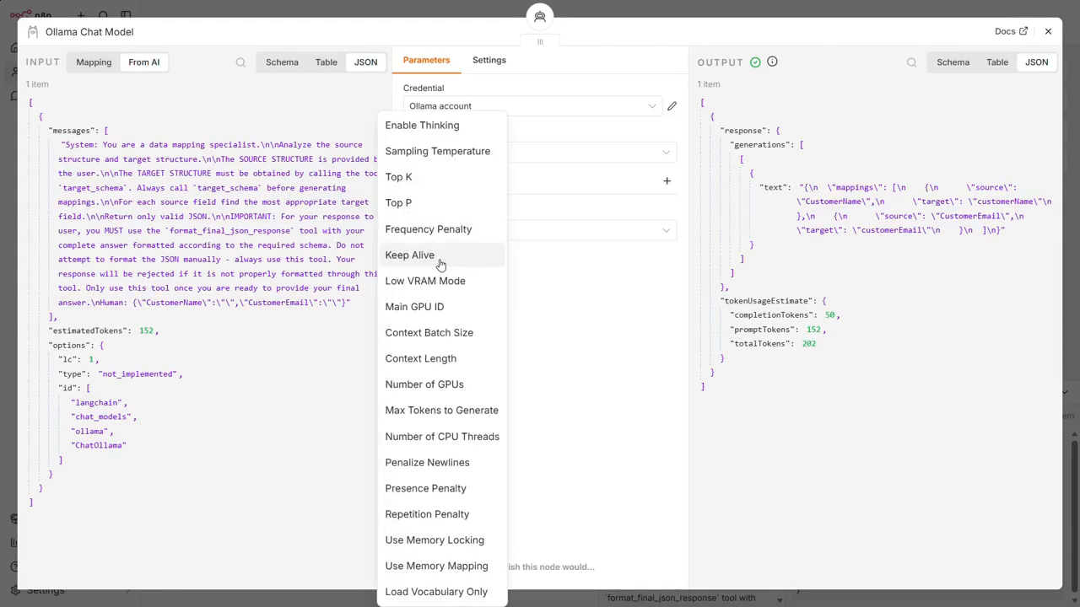
pyautogui.click(432, 127)
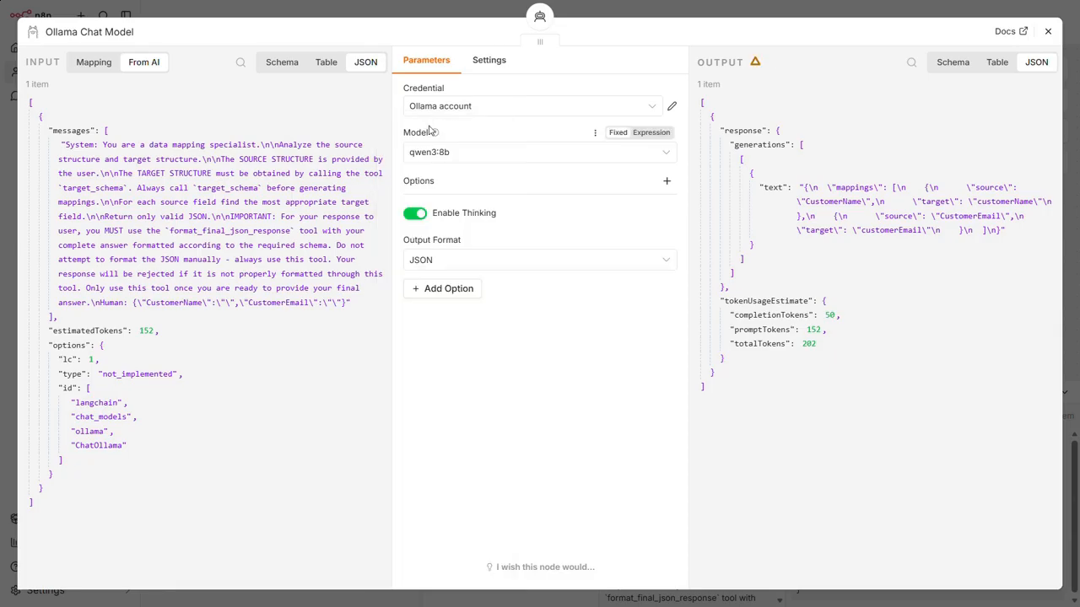
pyautogui.click(1048, 32)
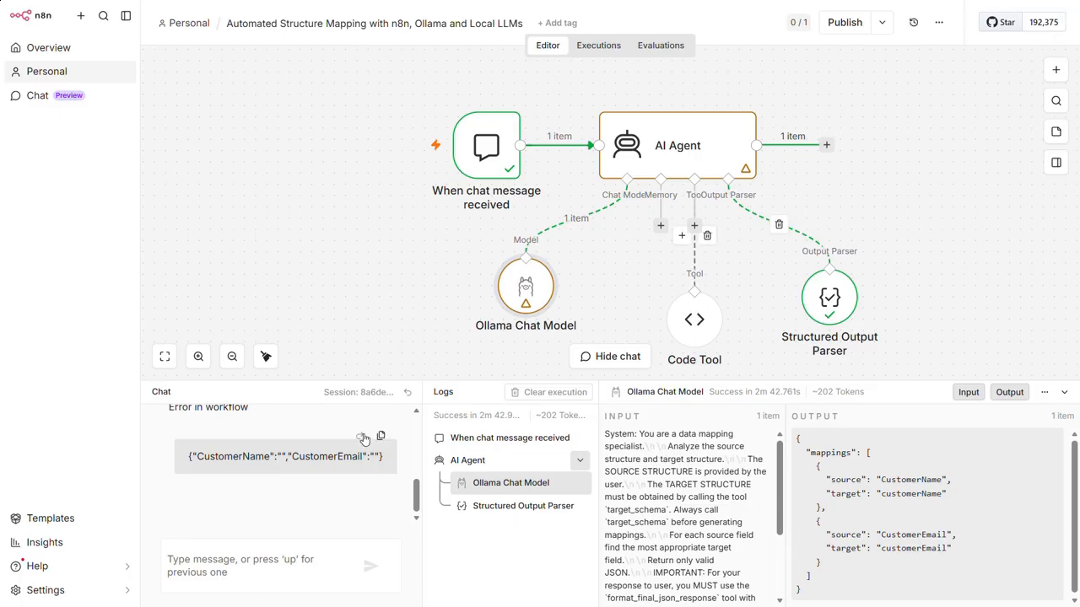
pyautogui.click(359, 436)
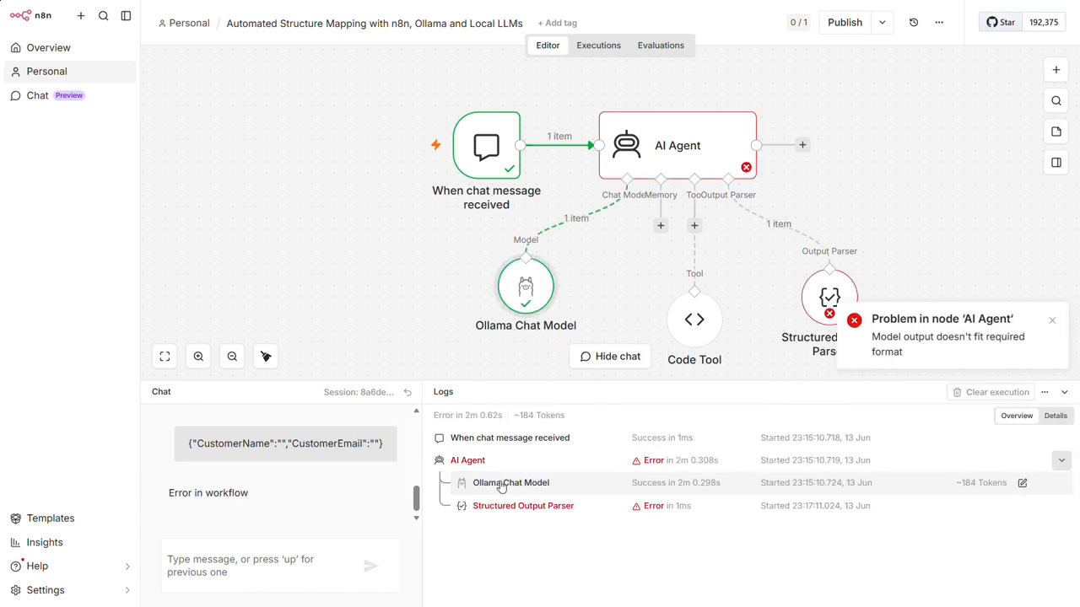
# Switch the Ollama Chat Model to gemma4:12b-it-qat and resend the chat message.
pyautogui.doubleClick(531, 291)
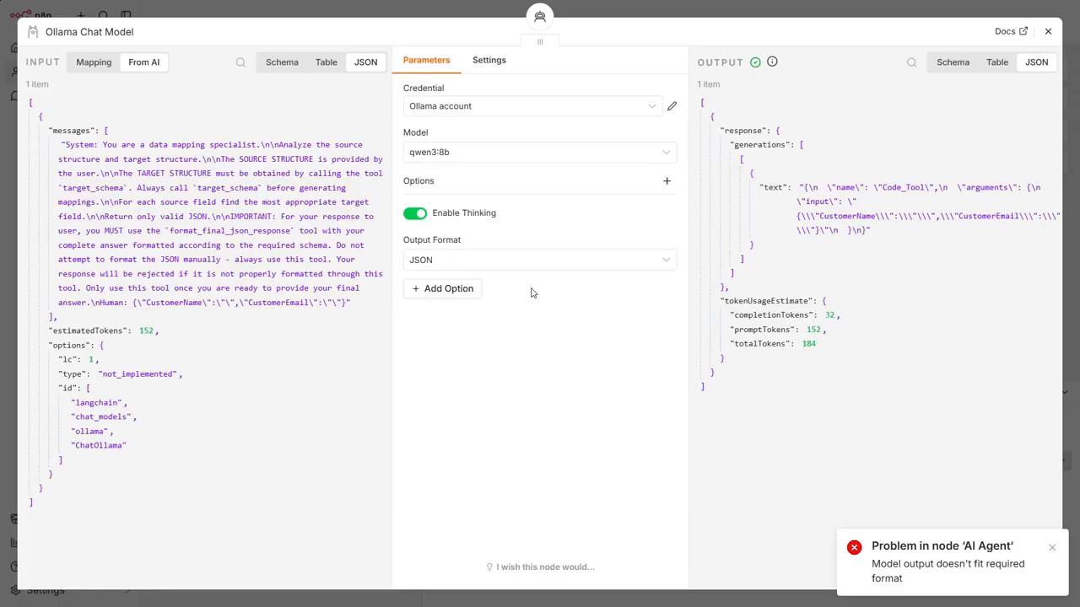
pyautogui.click(461, 155)
pyautogui.click(463, 186)
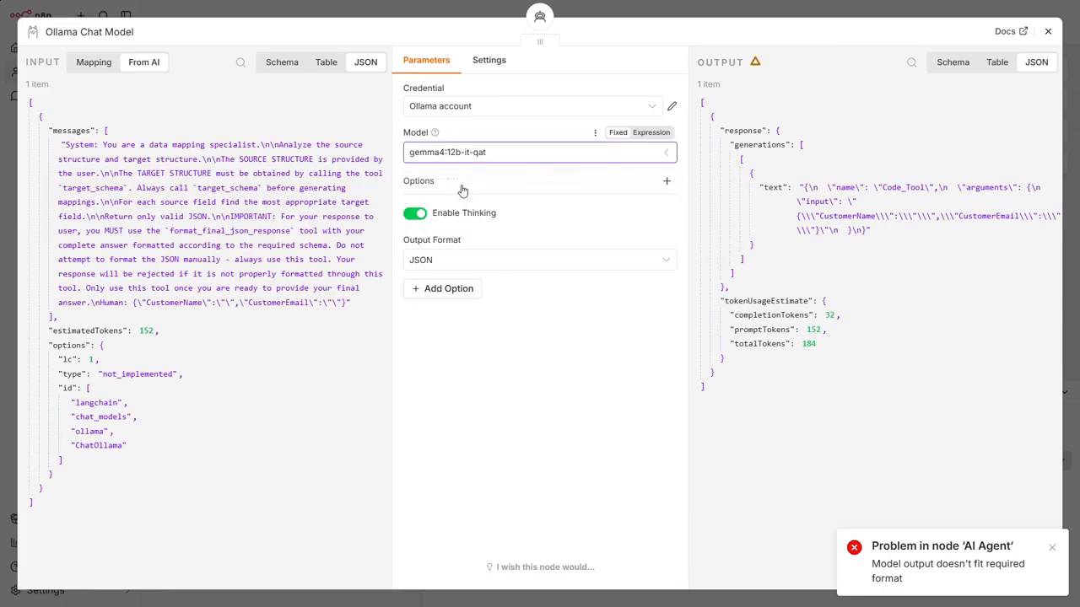
pyautogui.click(1049, 32)
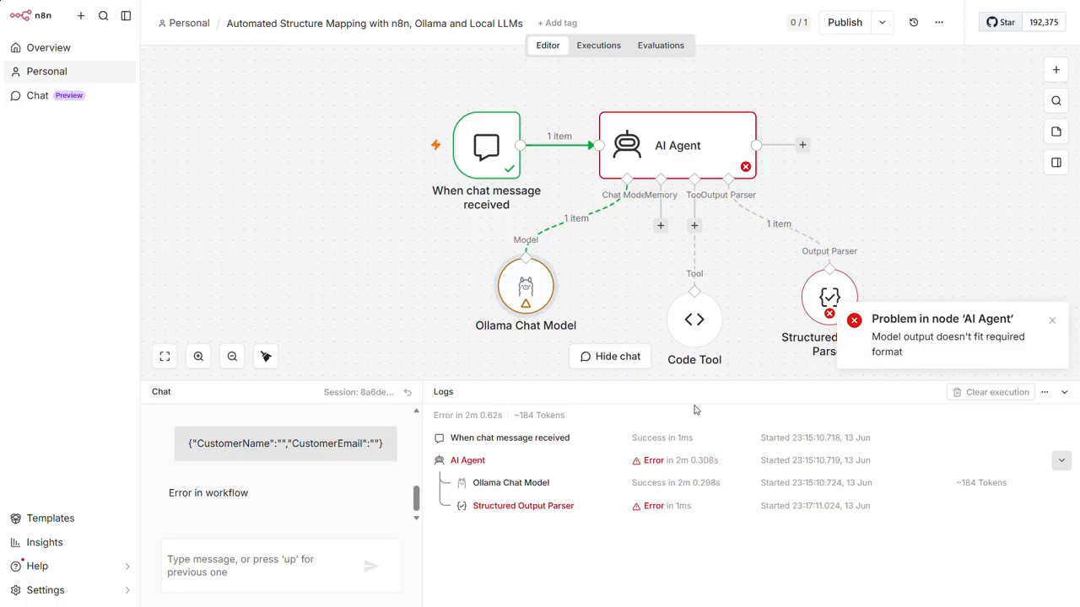
pyautogui.click(362, 426)
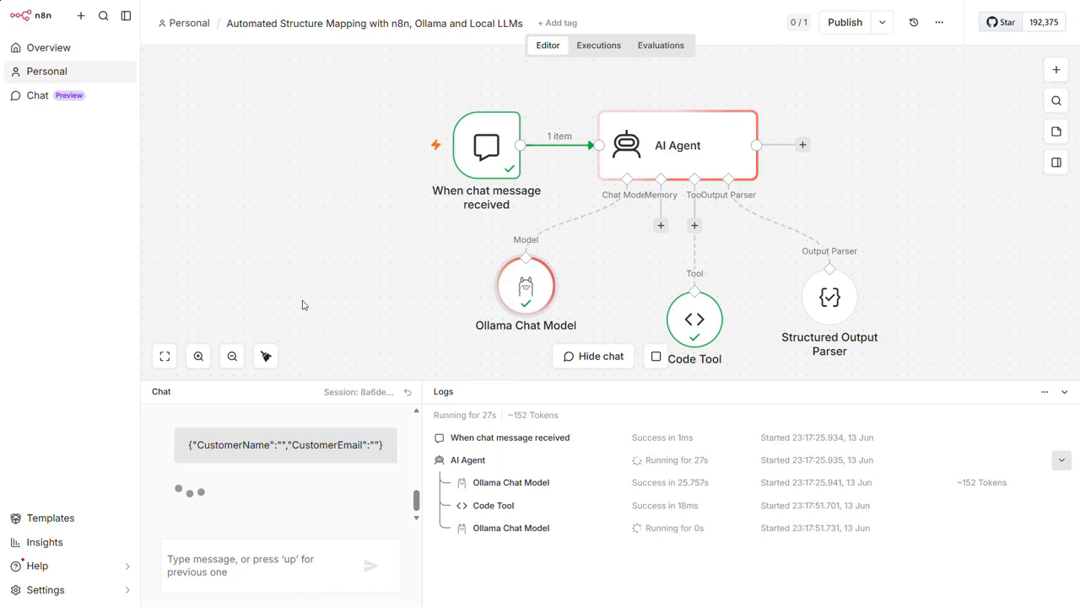
# Examine the Code Tool's log entry and the mapped target fields in the AI Agent's output, then close the node.
pyautogui.click(480, 507)
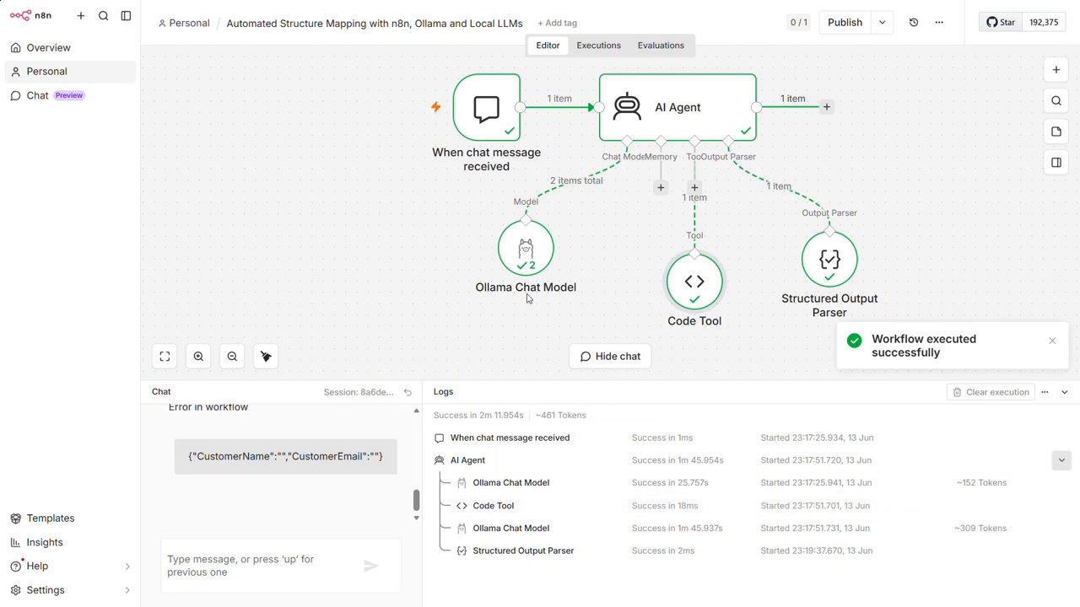
pyautogui.doubleClick(714, 117)
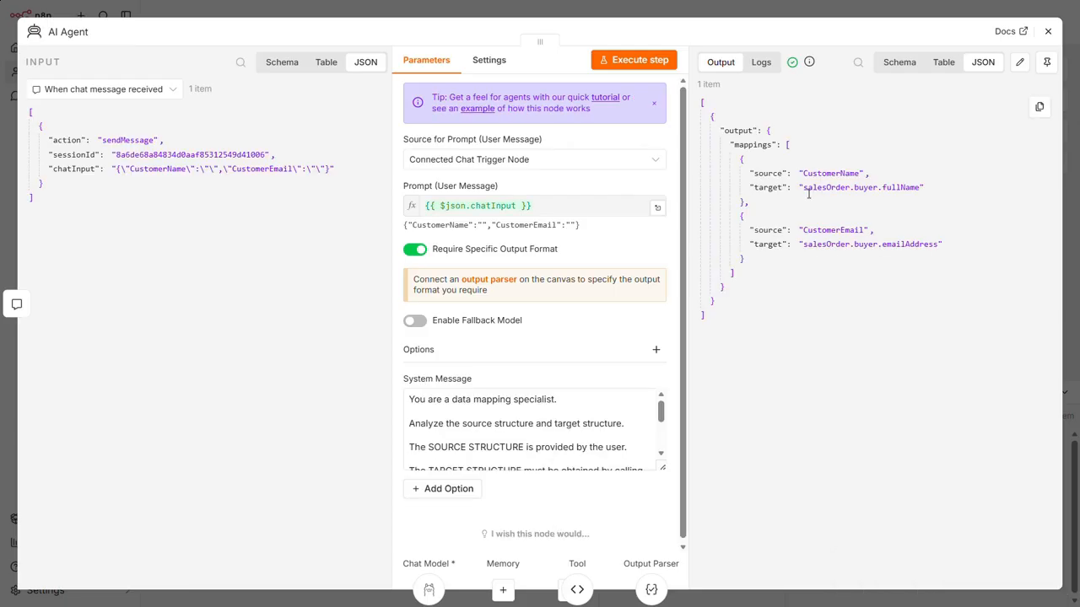
pyautogui.moveTo(808, 193); pyautogui.dragTo(922, 198)
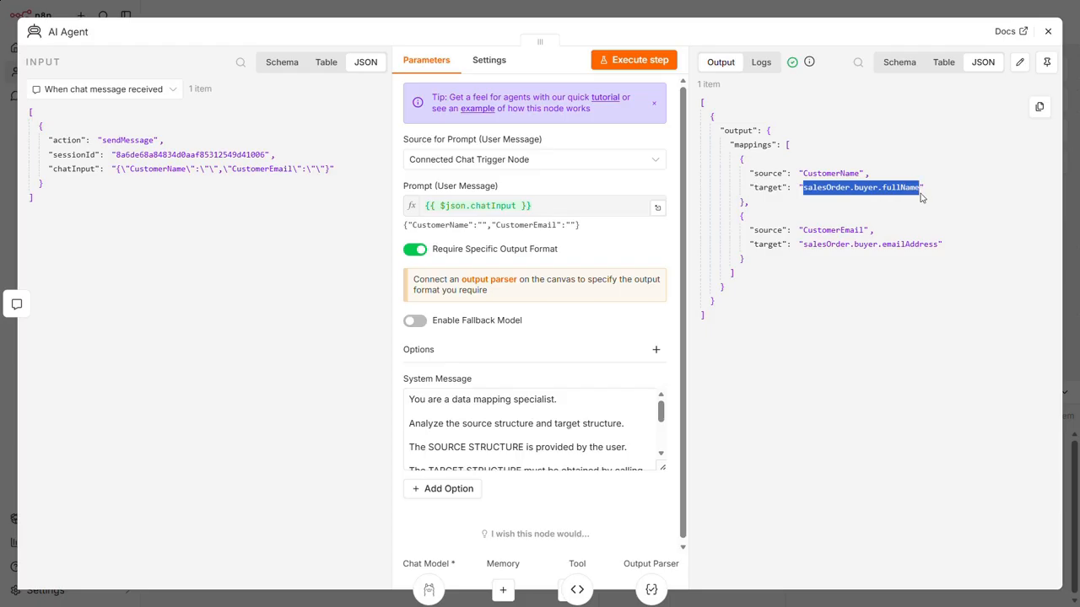
pyautogui.click(971, 215)
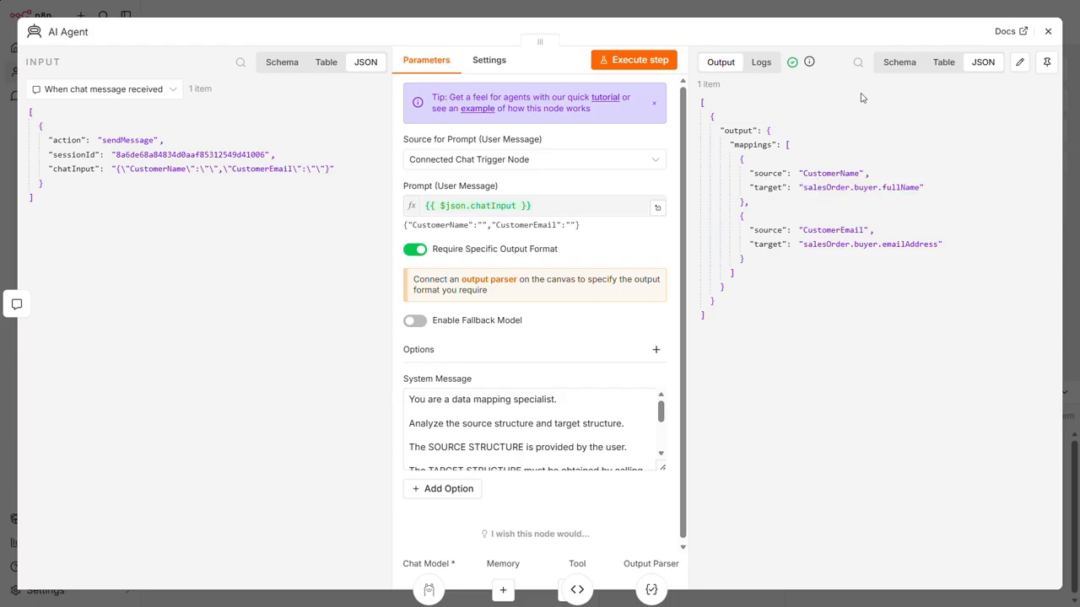
pyautogui.click(1049, 32)
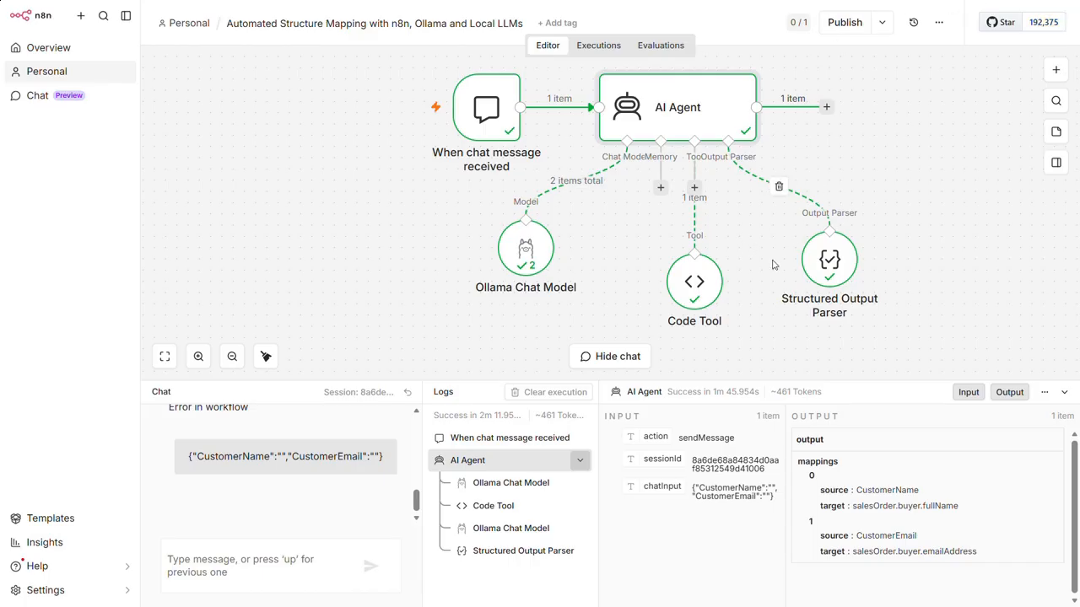